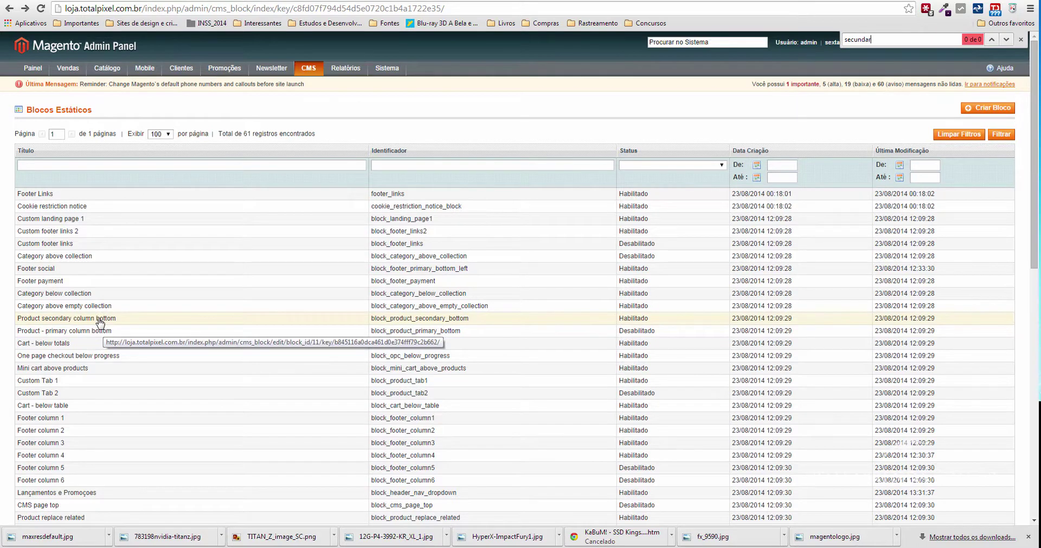
- Open the "Product secondary column bottom" static block for editing and compare its texts with the EVGA TITAN Z store page
click(99, 320)
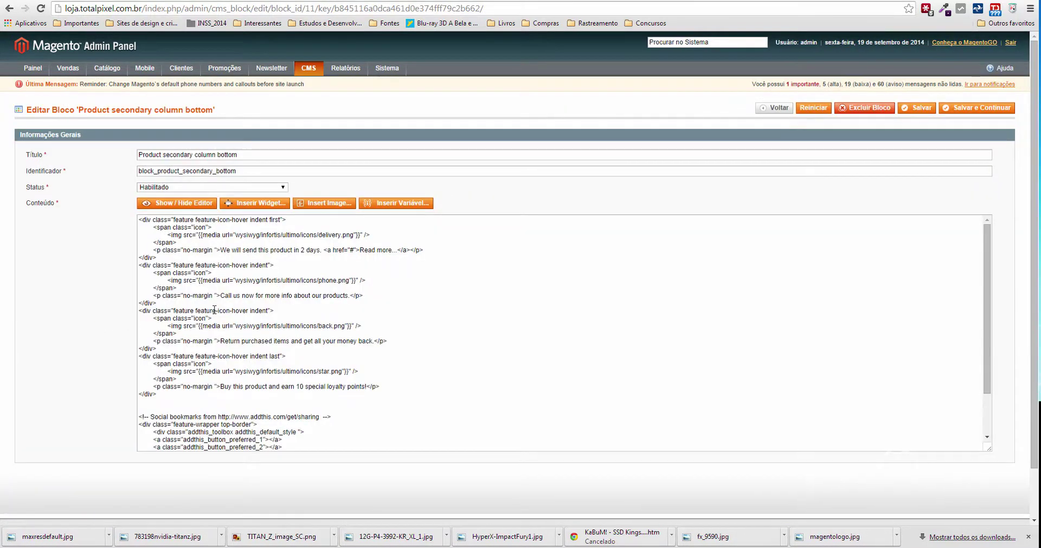
click(748, 1)
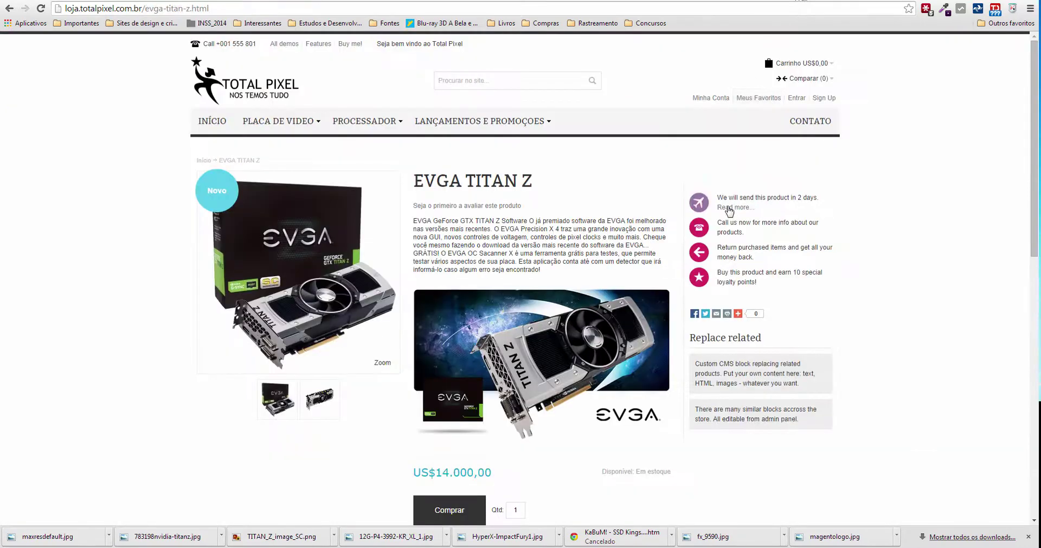
key(ctrl+Tab)
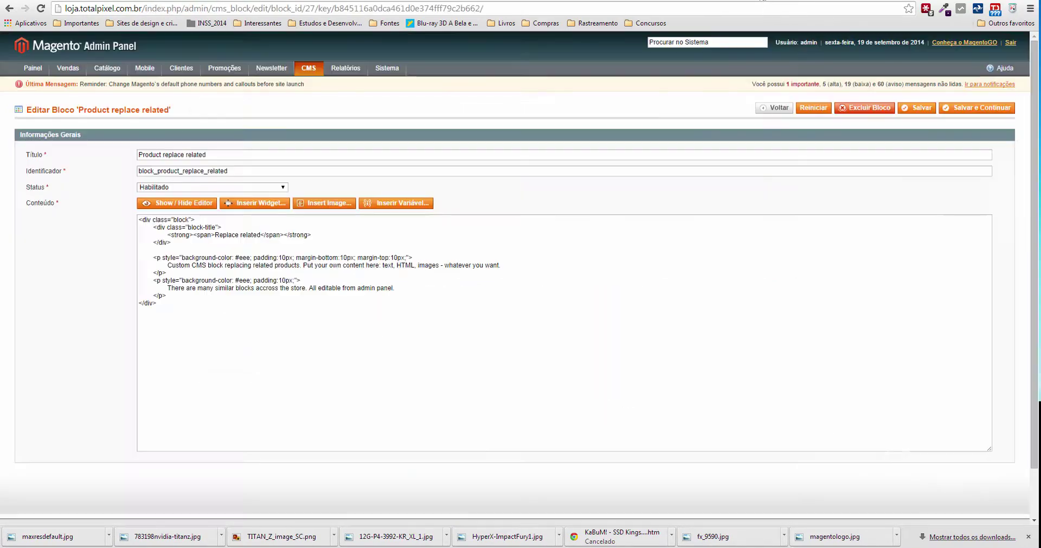
key(ctrl+Tab)
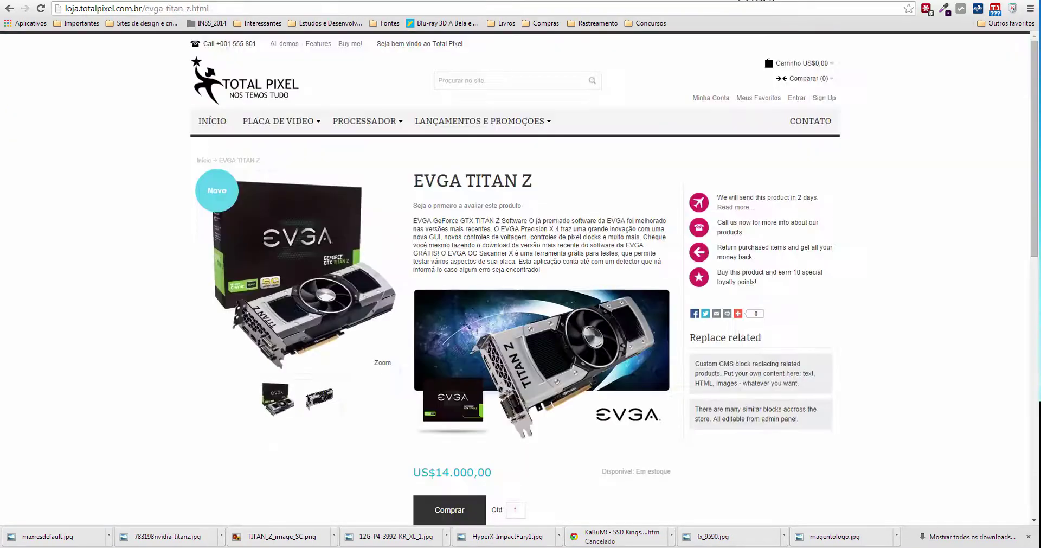
key(ctrl+Tab)
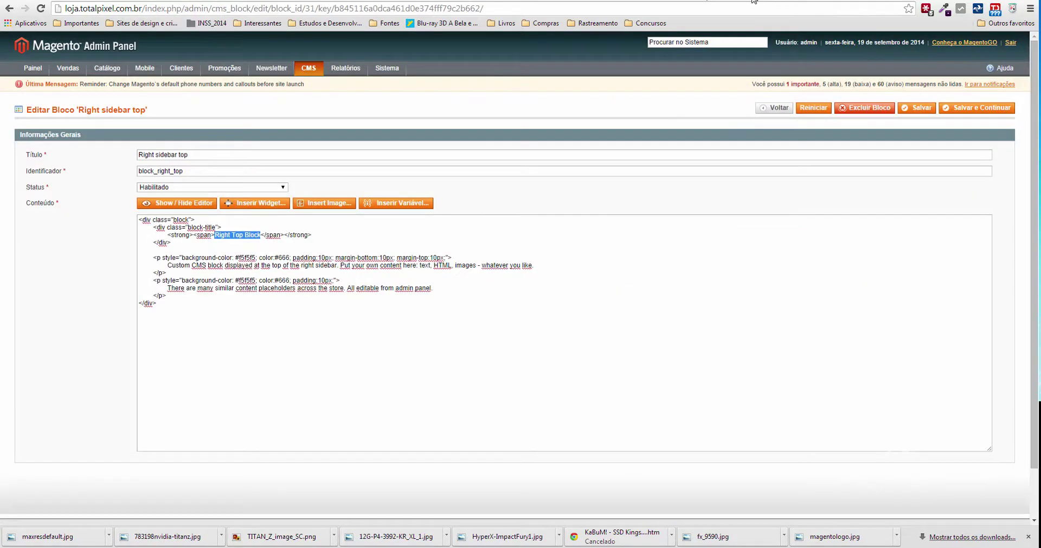
key(ctrl+Tab)
key(ctrl+Tab)
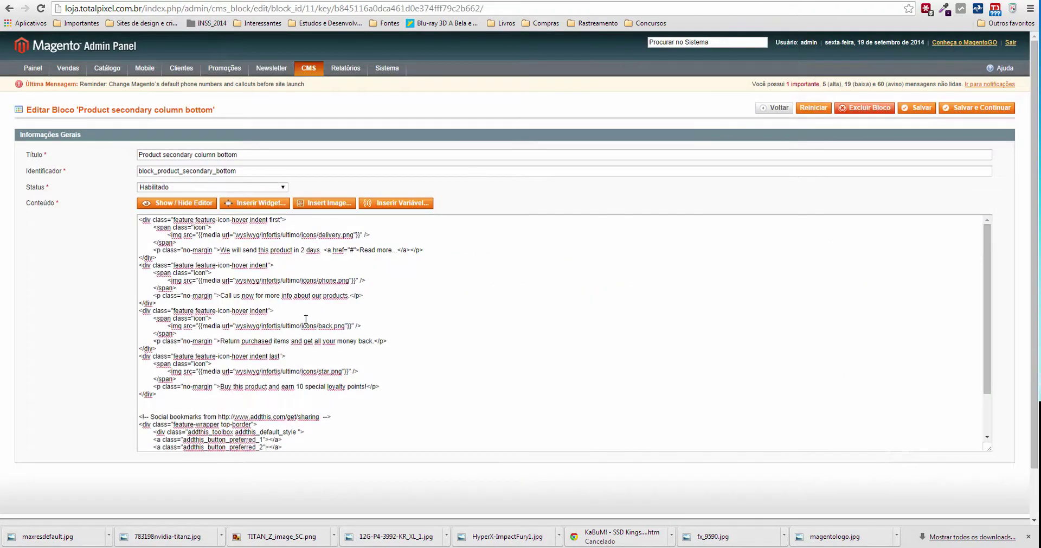
- Replace the delivery sentence in the block's first feature with "Enviamos o produto em ate 1 dia util", keeping the link after it
drag(322, 251, 222, 252)
text(Enviamos o p)
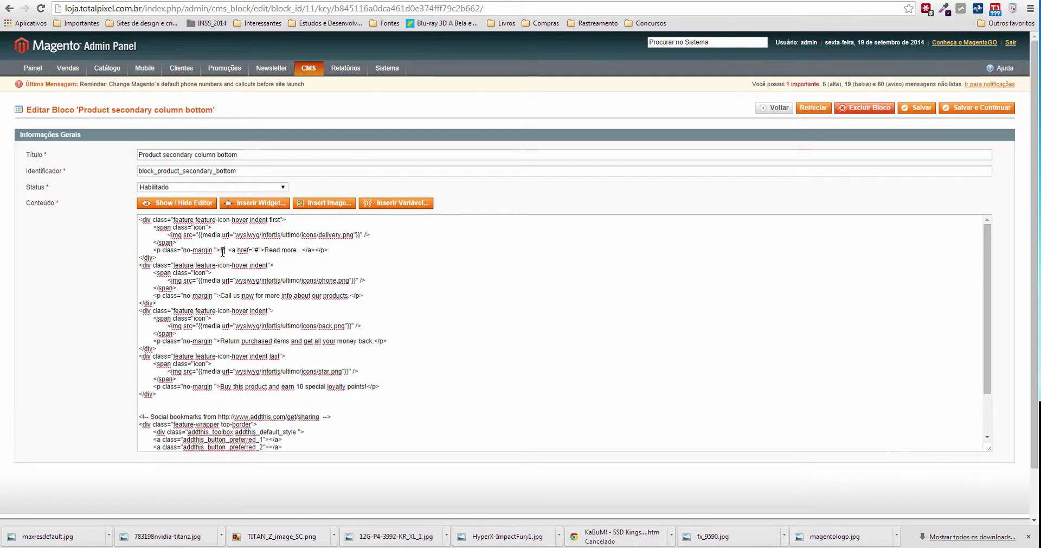
text(roduto em ate )
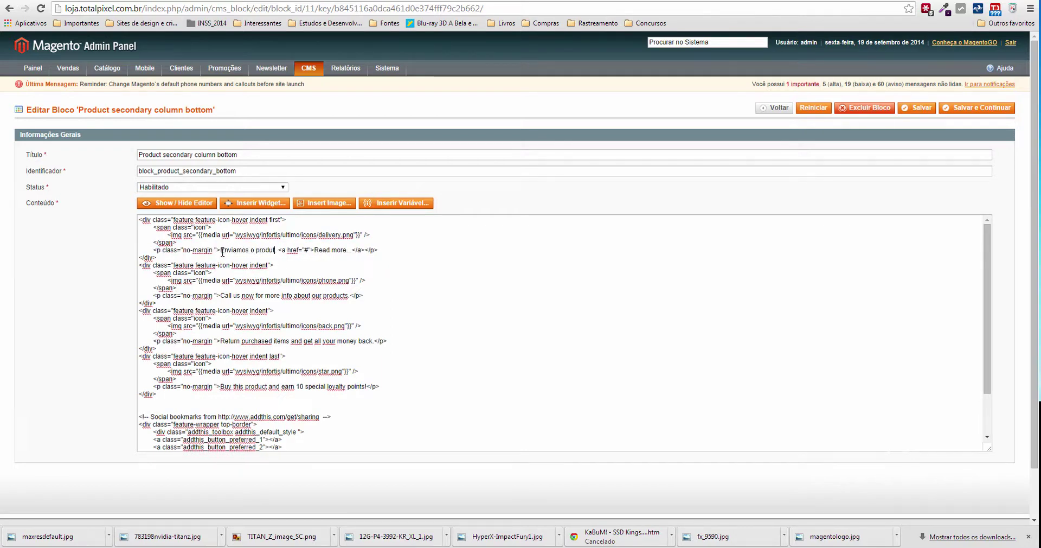
text(1 dia ut)
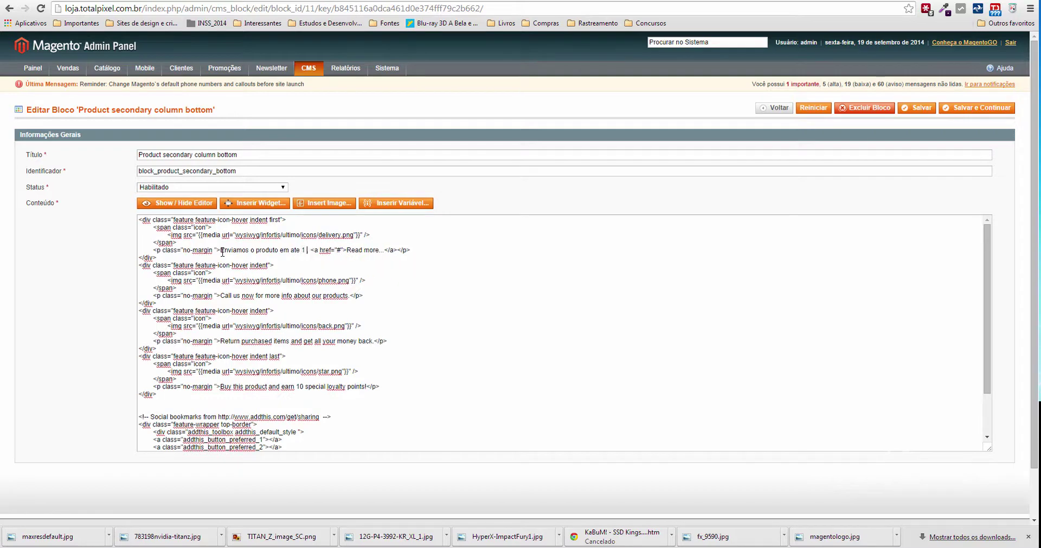
text(il.)
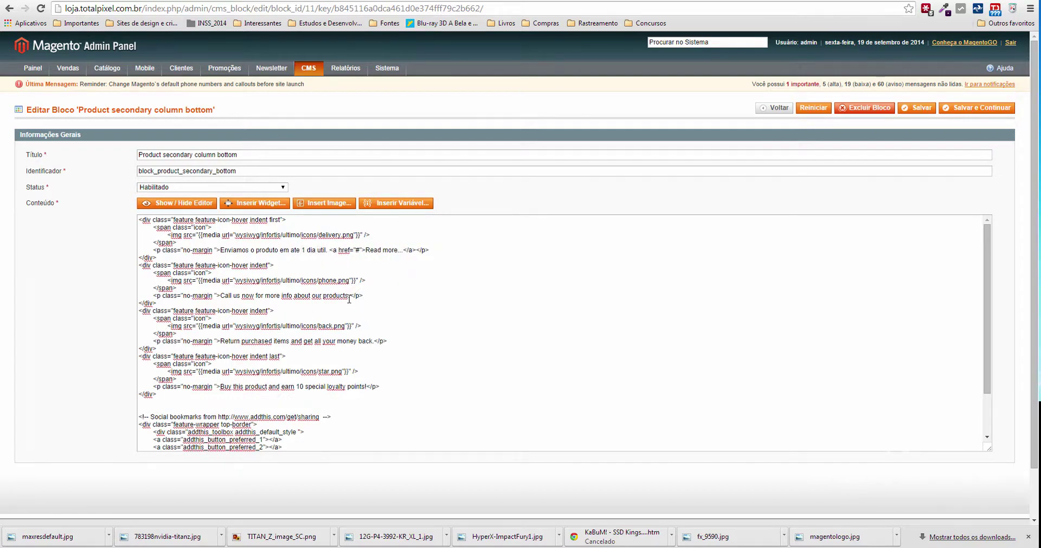
- Replace the phone feature's sentence with "Entre em contato para saber mais sobre o seu produto."
drag(348, 295, 226, 293)
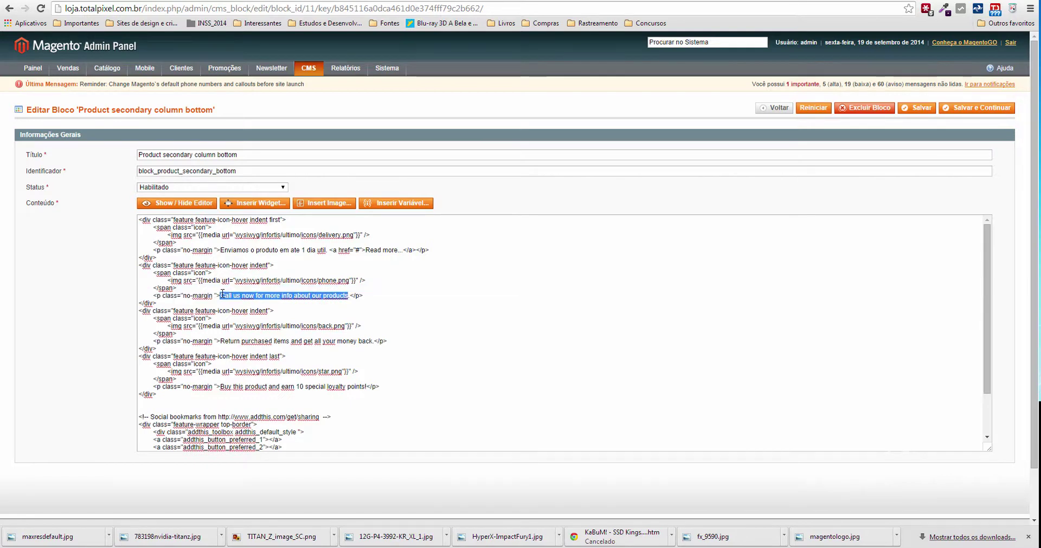
text(Entre em contat)
text(o para saber mais so)
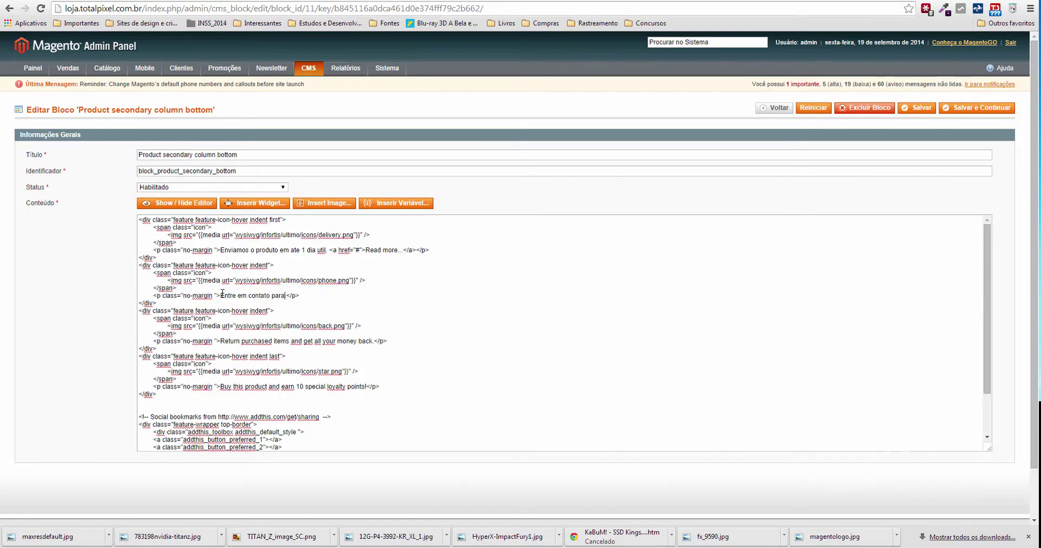
text(bre o seu produto)
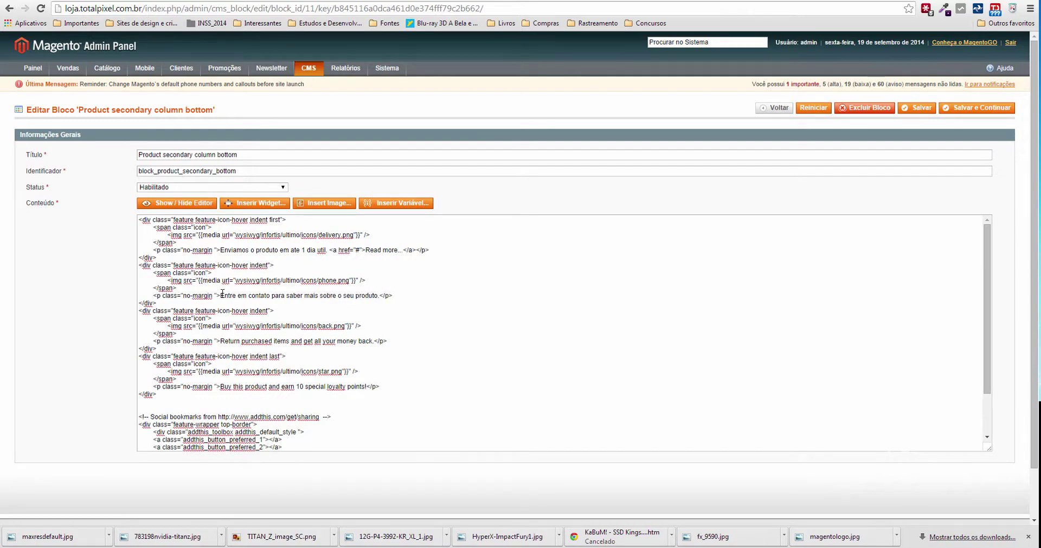
text(.)
- Replace the returns feature's sentence with "Devolva suas compras e pegue seu dinheiro de volta."
drag(373, 341, 224, 343)
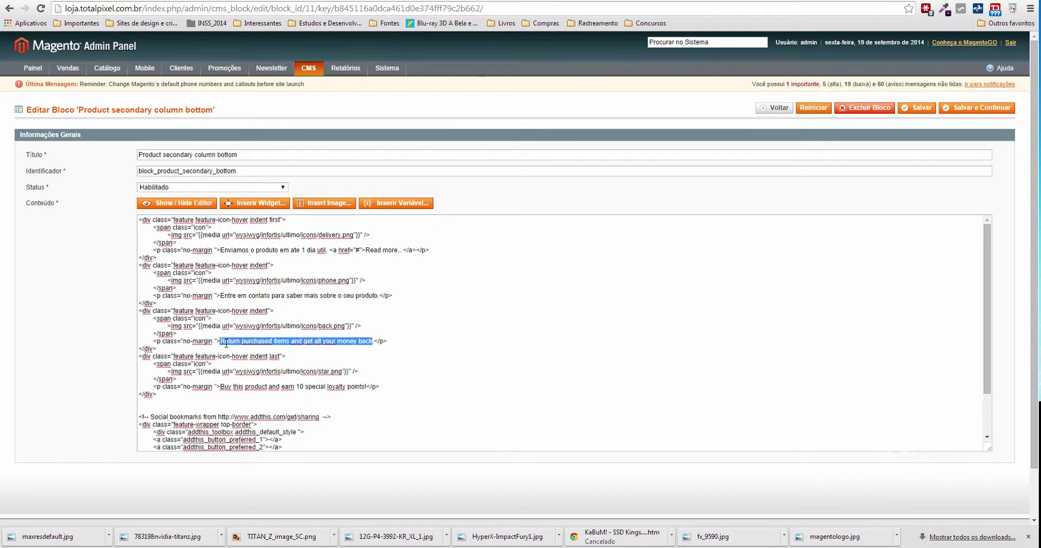
text(Devolva)
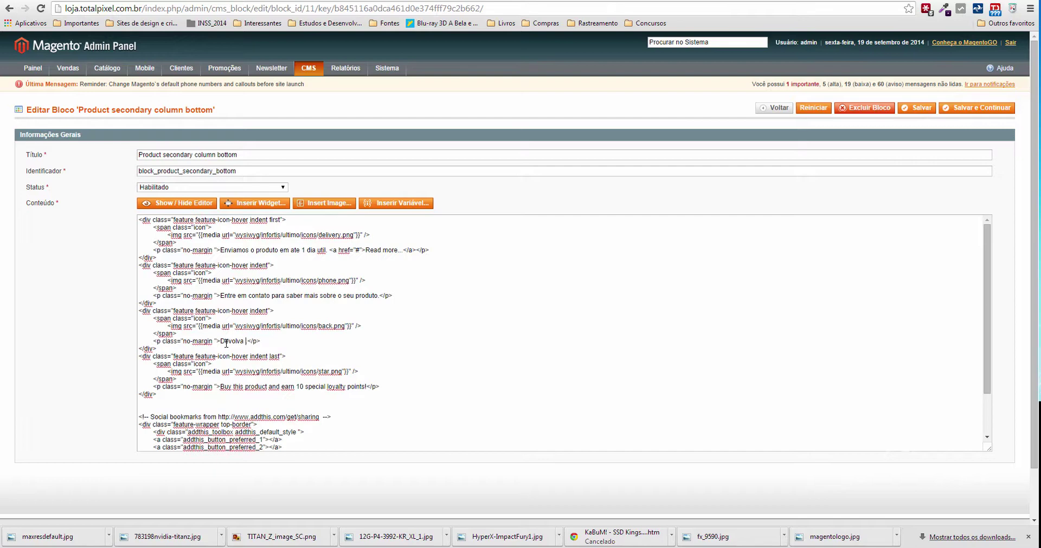
text(seus)
key(BackSpace)
key(BackSpace)
key(BackSpace)
key(BackSpace)
text(uas compras e pegue seu dinheiro de volta.)
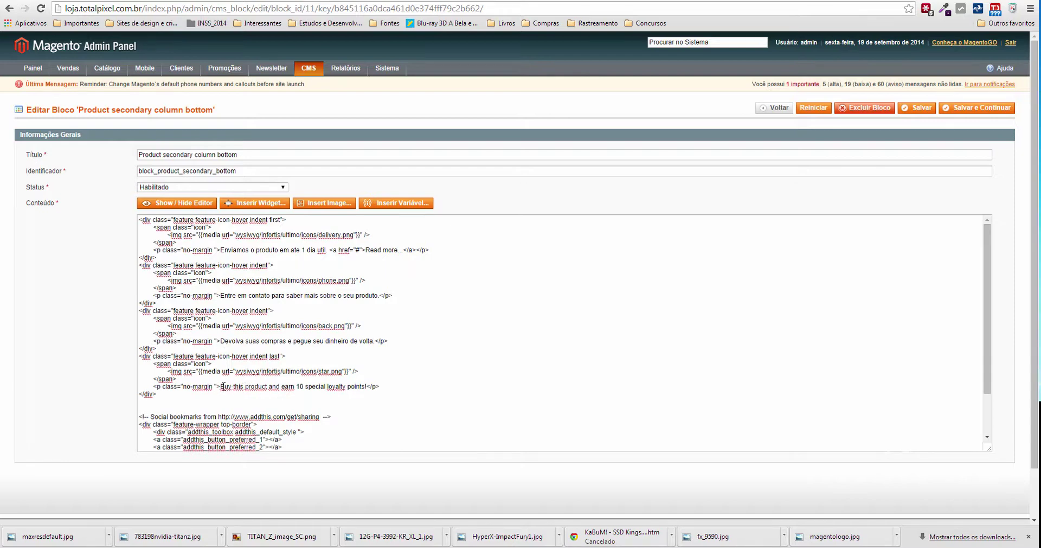
- Replace the loyalty points sentence with "Compre qualquer produto e ganhe pontos na loja!" and save the block, keeping it open for editing
drag(223, 387, 366, 387)
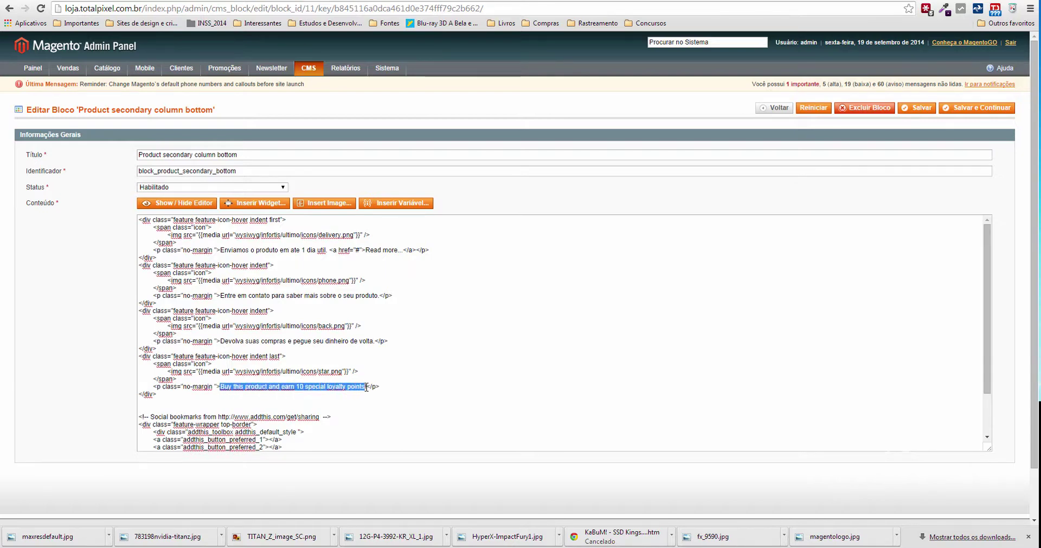
text(COmpre )
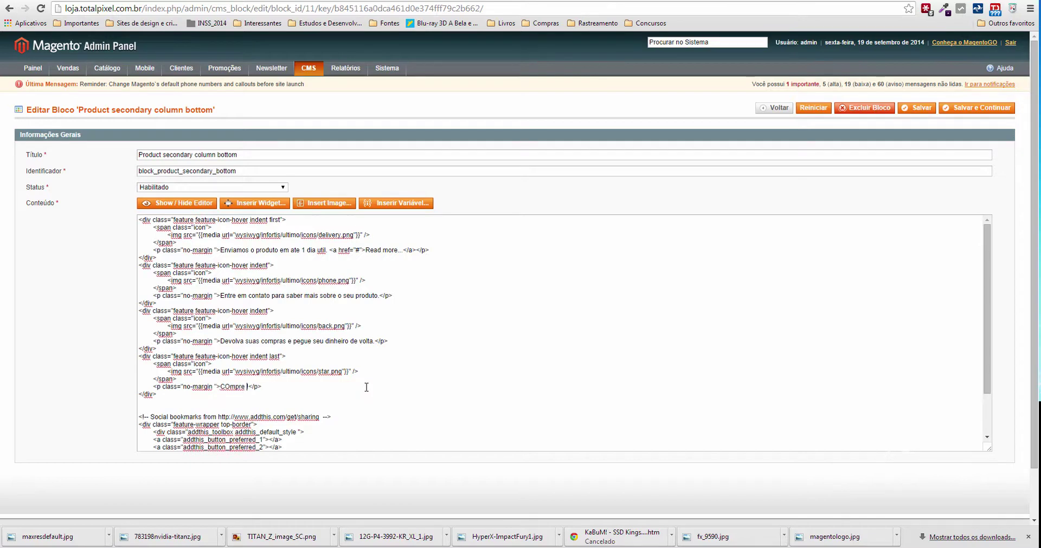
text(qualquer produto e ganhe pontos )
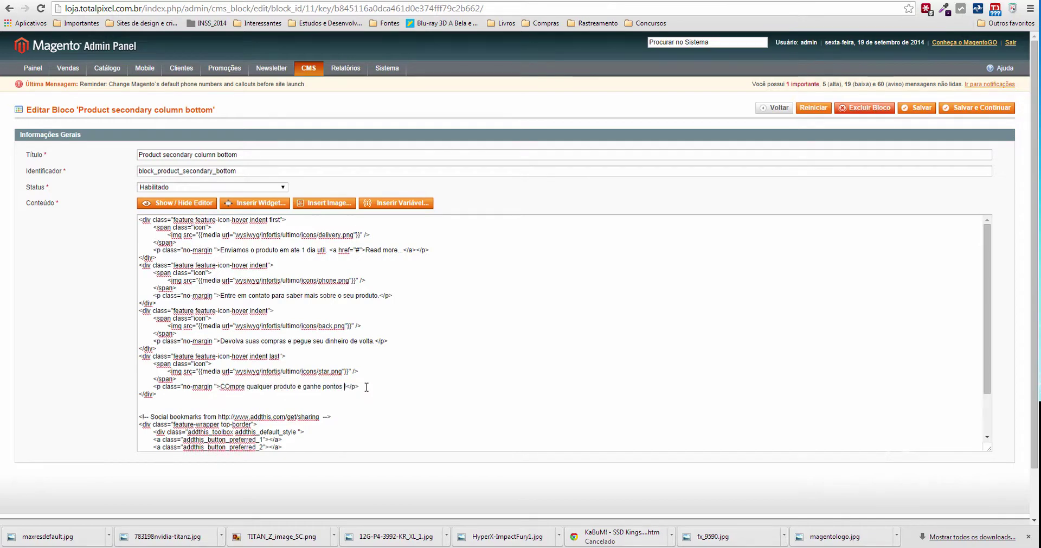
text(na loja)
key(BackSpace)
text(o)
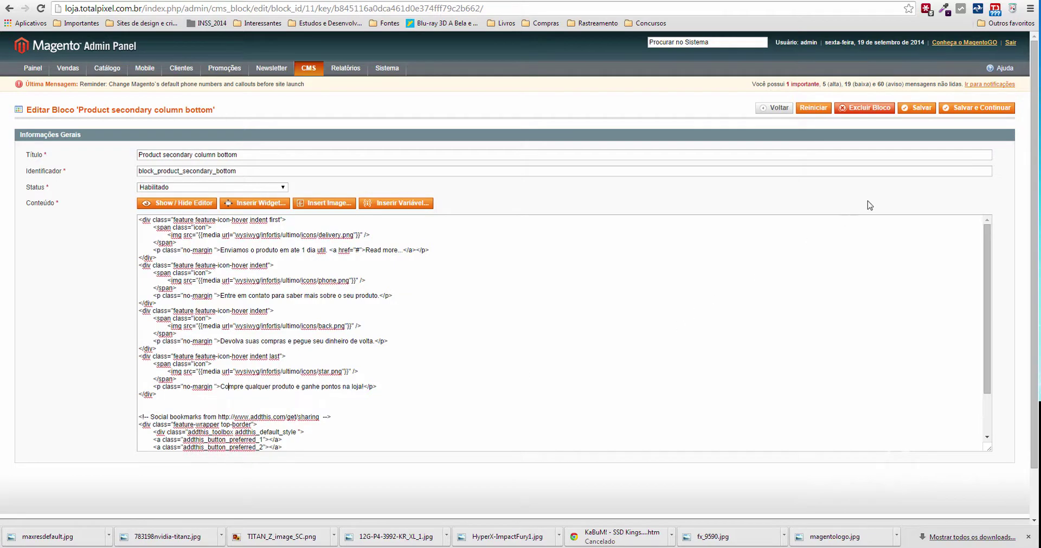
click(957, 111)
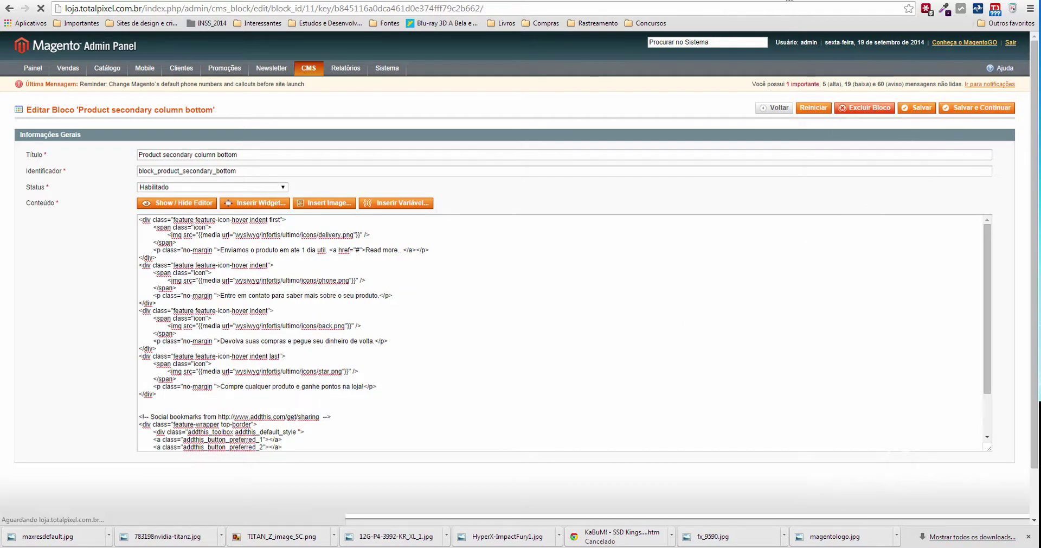
- Reload the EVGA TITAN Z store page to check the feature texts beside the product
click(789, 0)
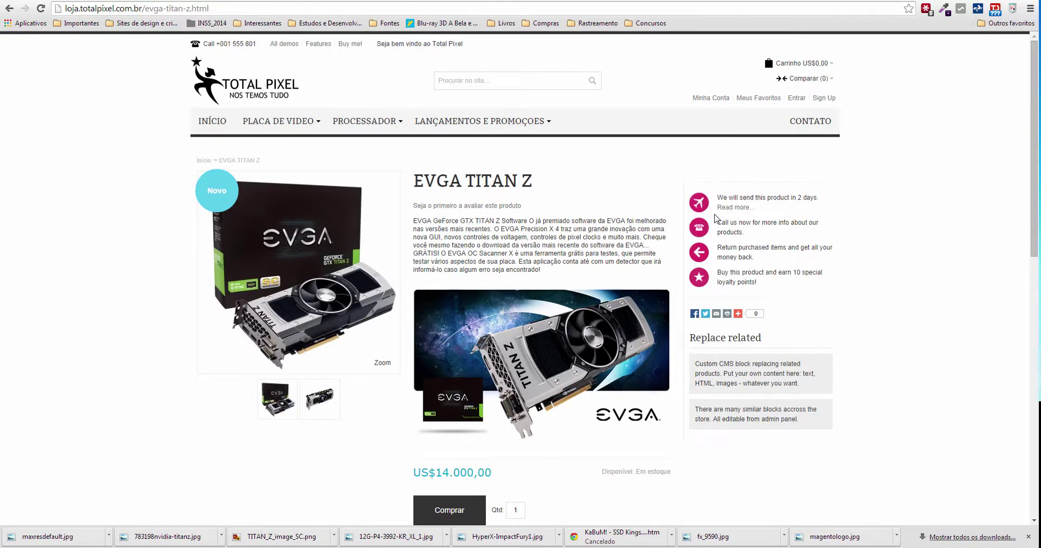
scroll(714, 219, down, 3)
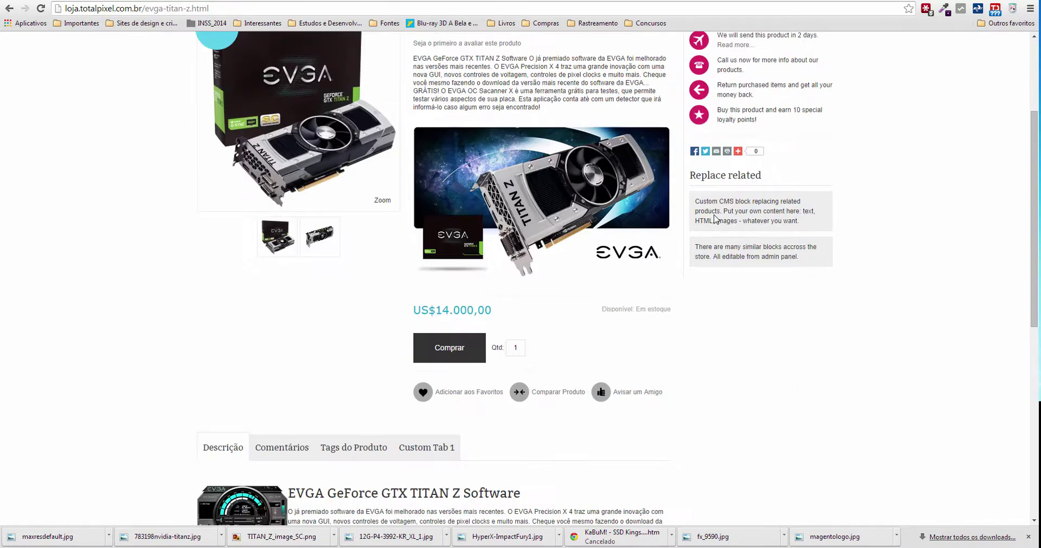
scroll(715, 218, up, 3)
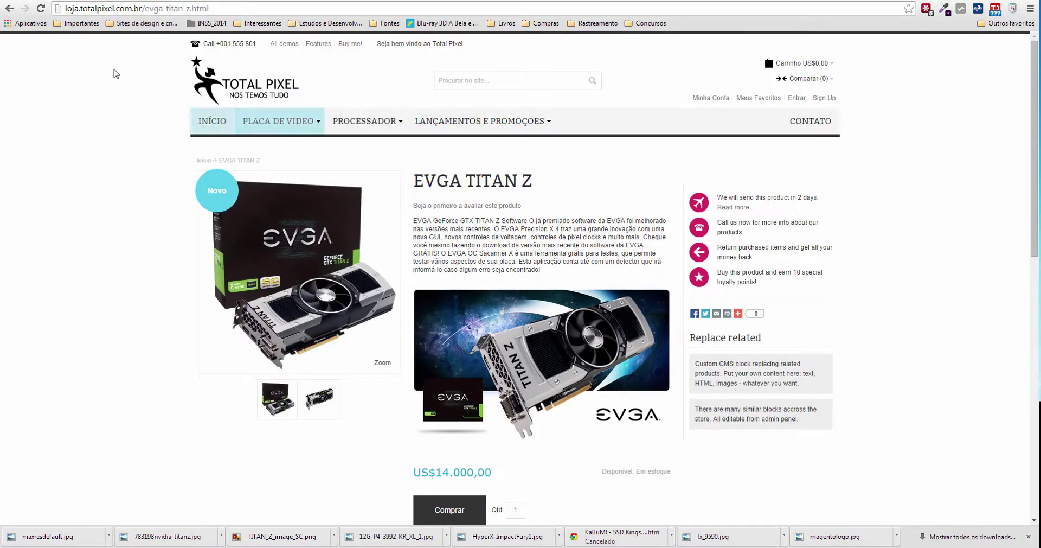
click(40, 8)
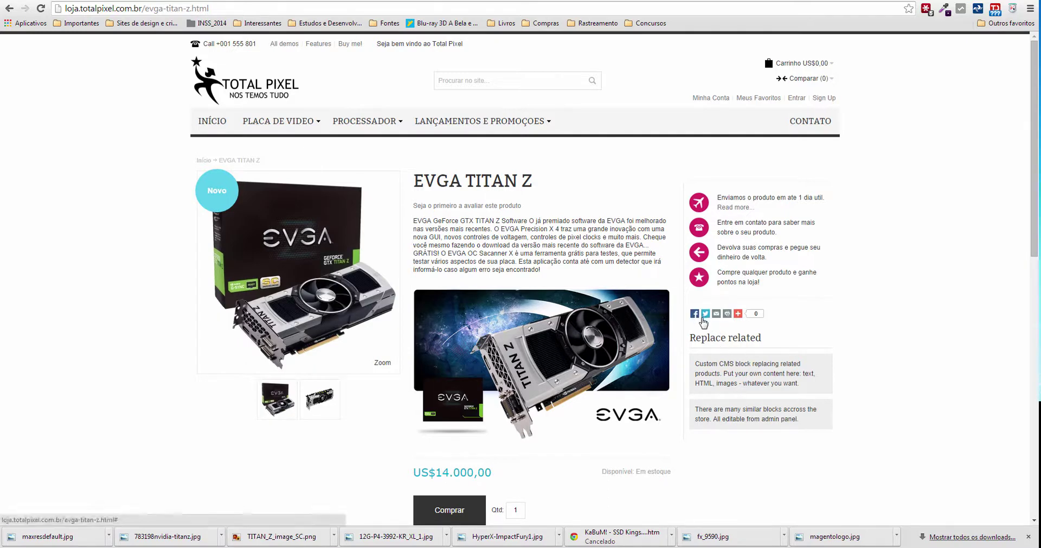
- Review the block's social bookmarks code, and examine the tabs and footer further down the product page
key(ctrl+Tab)
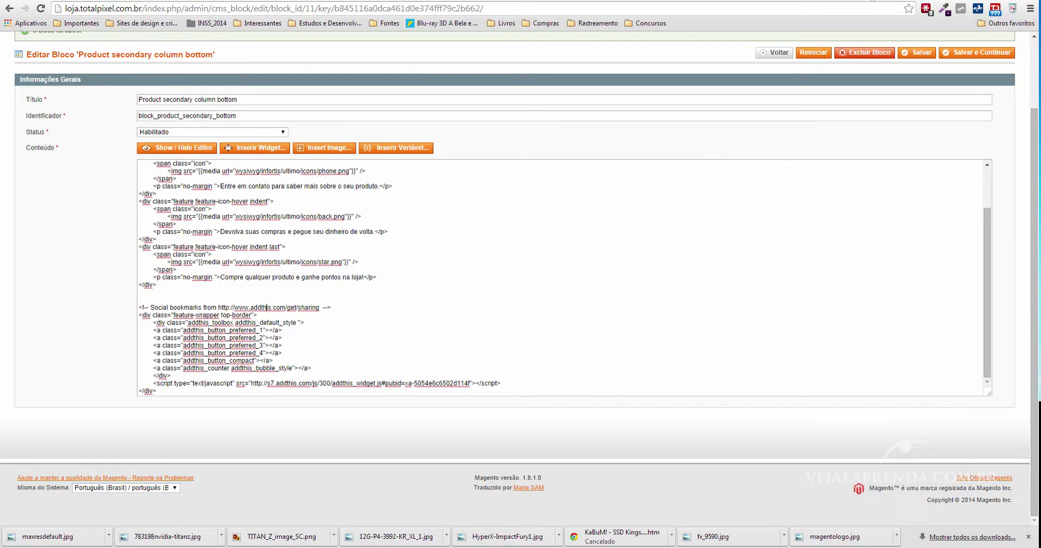
key(ctrl+Tab)
scroll(586, 331, down, 6)
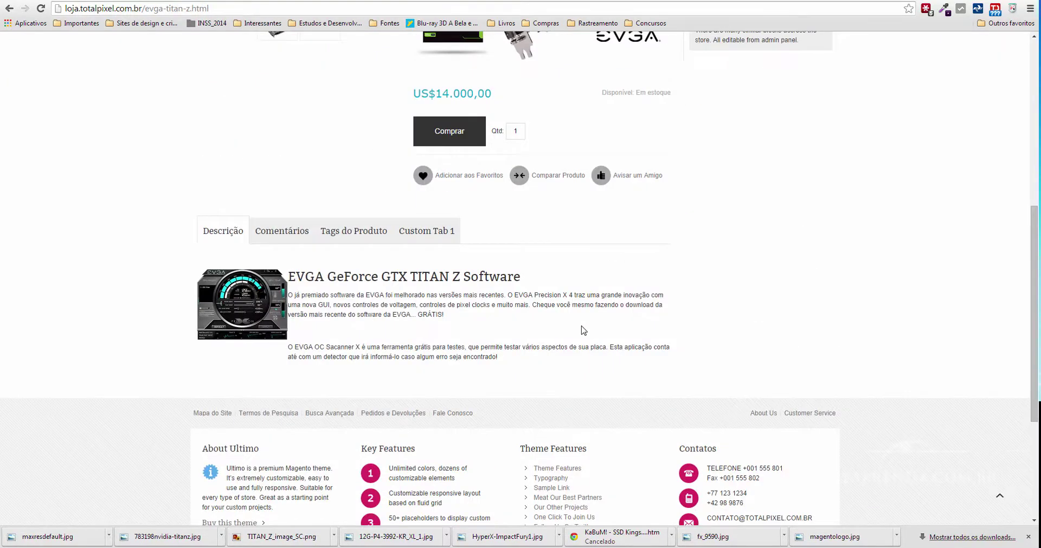
scroll(584, 330, down, 1)
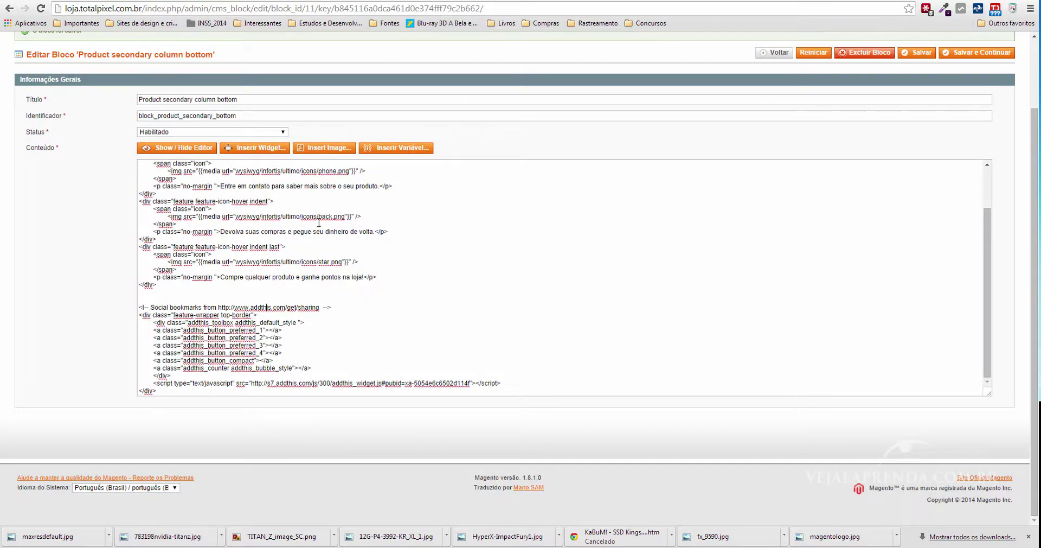
- Return to the list of CMS static blocks and search it for "tabl"
scroll(319, 223, up, 2)
mouse_move(308, 70)
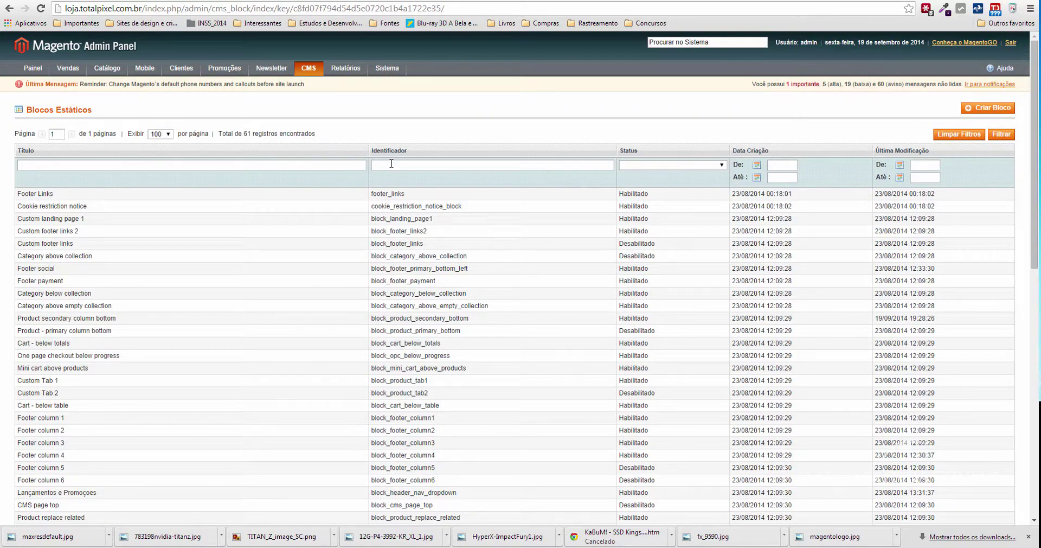
scroll(391, 164, down, 3)
key(ctrl+f)
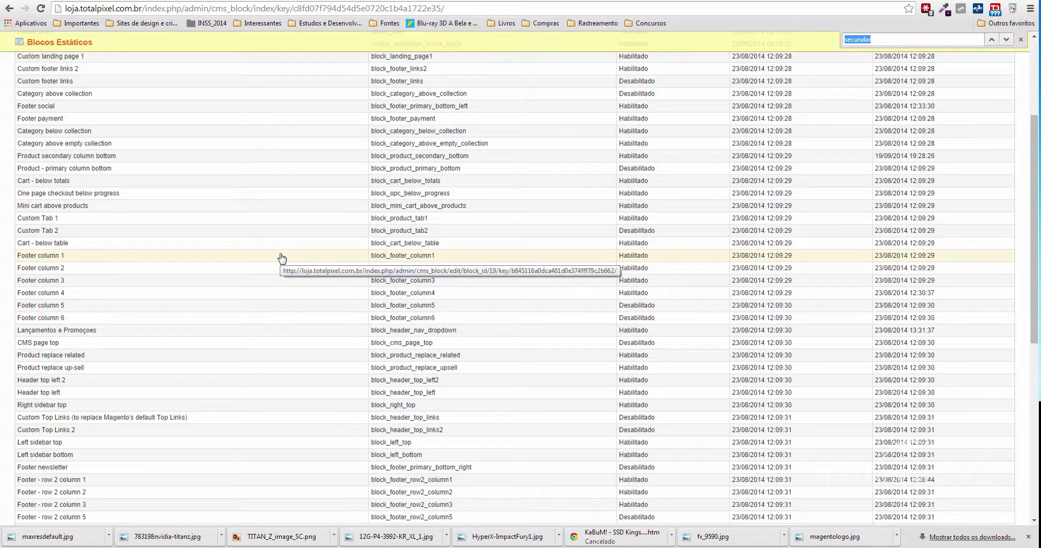
text(tabl)
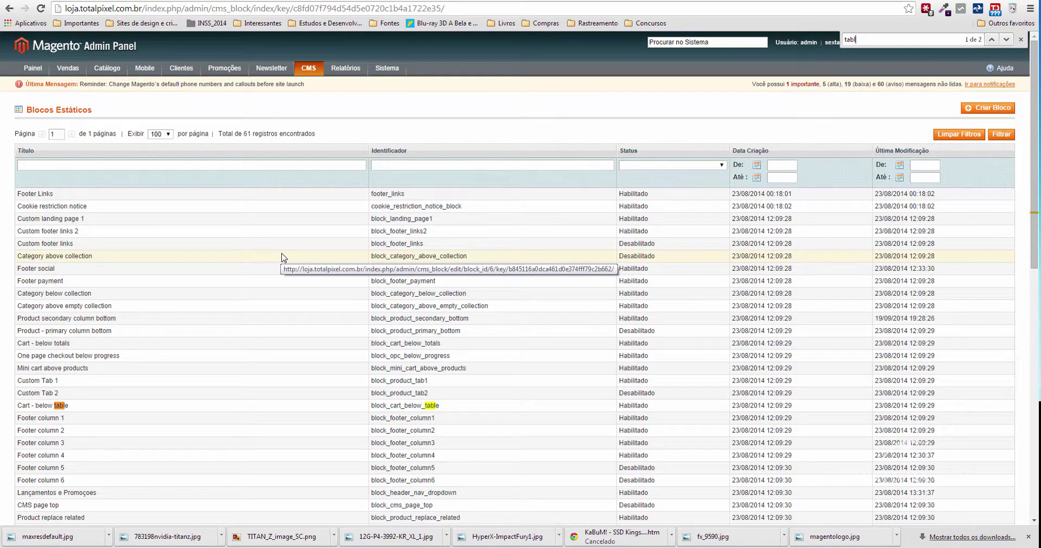
scroll(281, 257, down, 6)
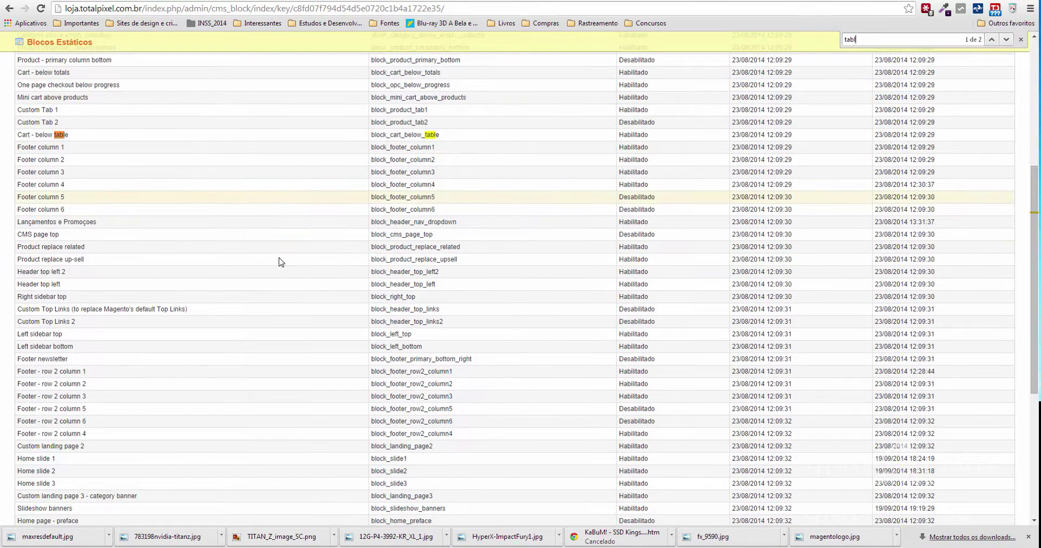
scroll(281, 260, down, 3)
scroll(281, 261, up, 9)
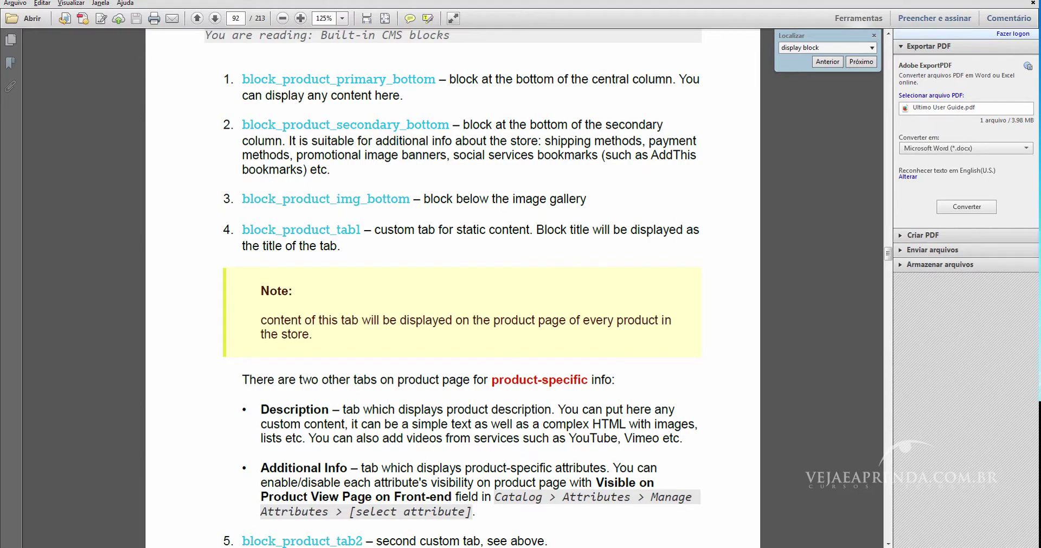
- Search the list of static blocks for "block_product" and open the block_product_tab1 block for editing
click(679, 546)
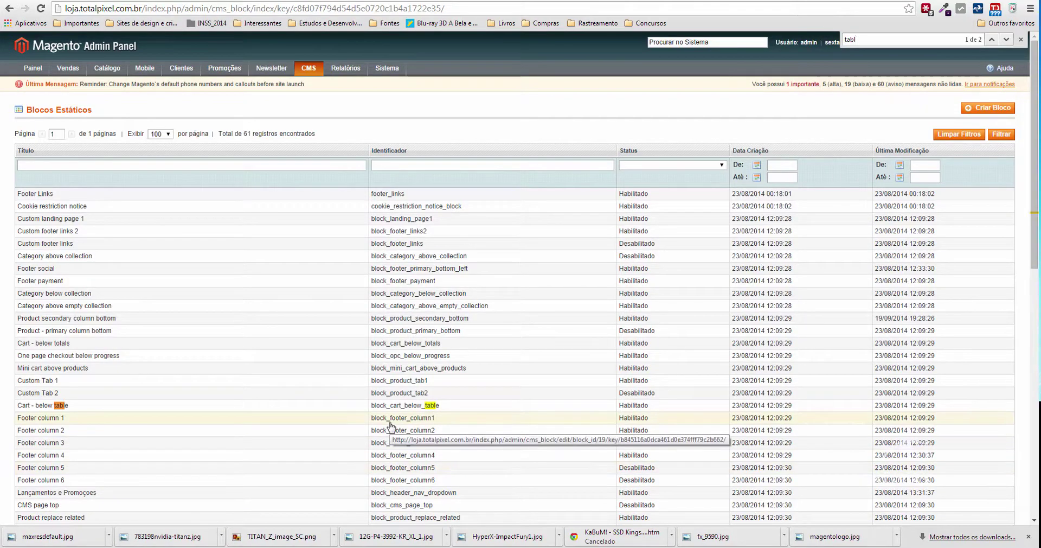
key(ctrl+f)
text(block)
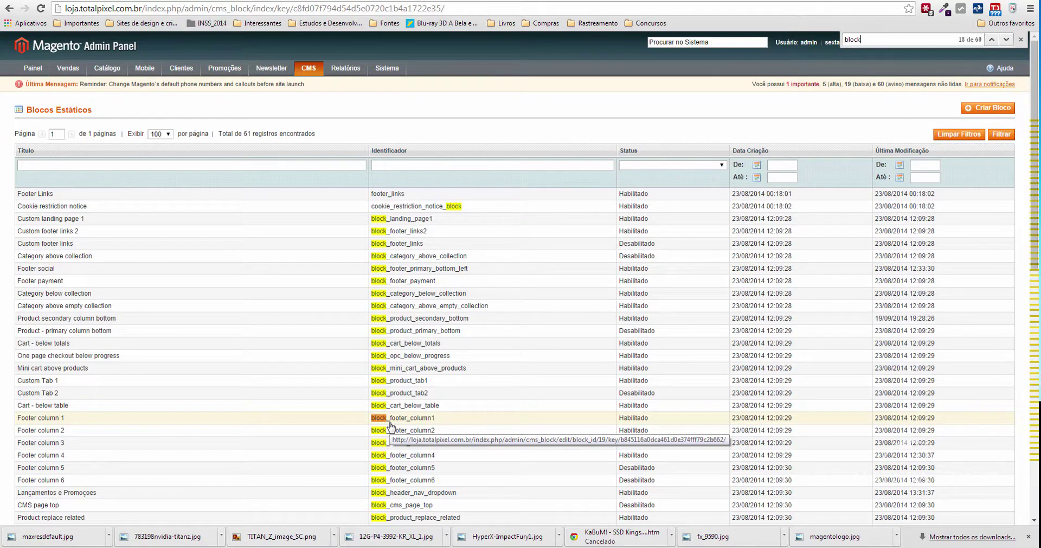
text(_product)
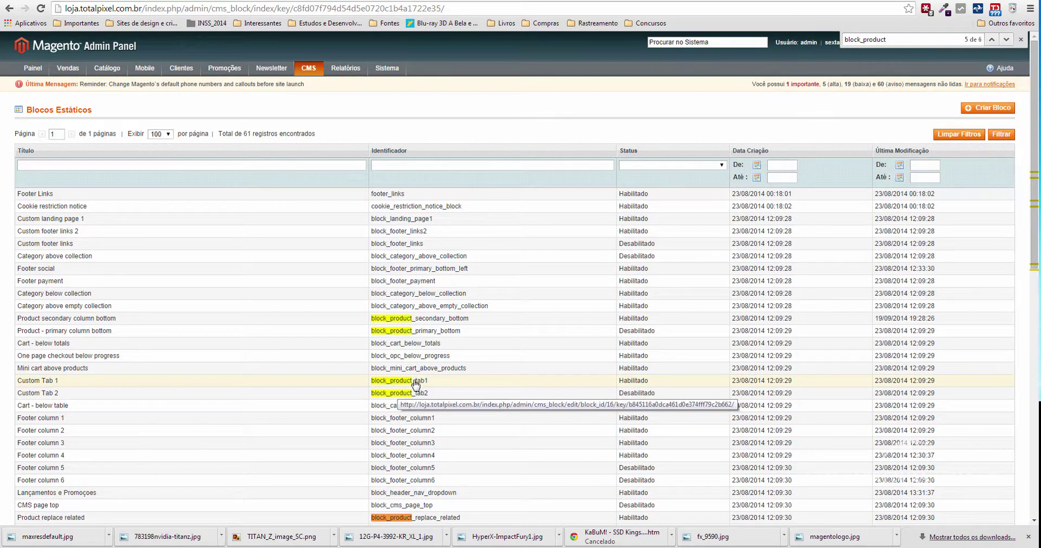
scroll(417, 394, down, 1)
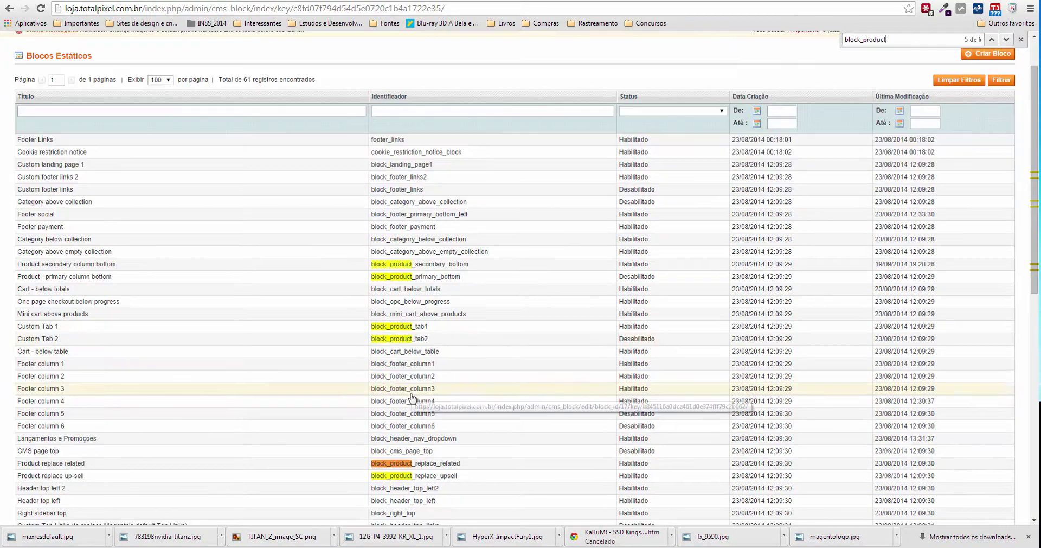
click(417, 330)
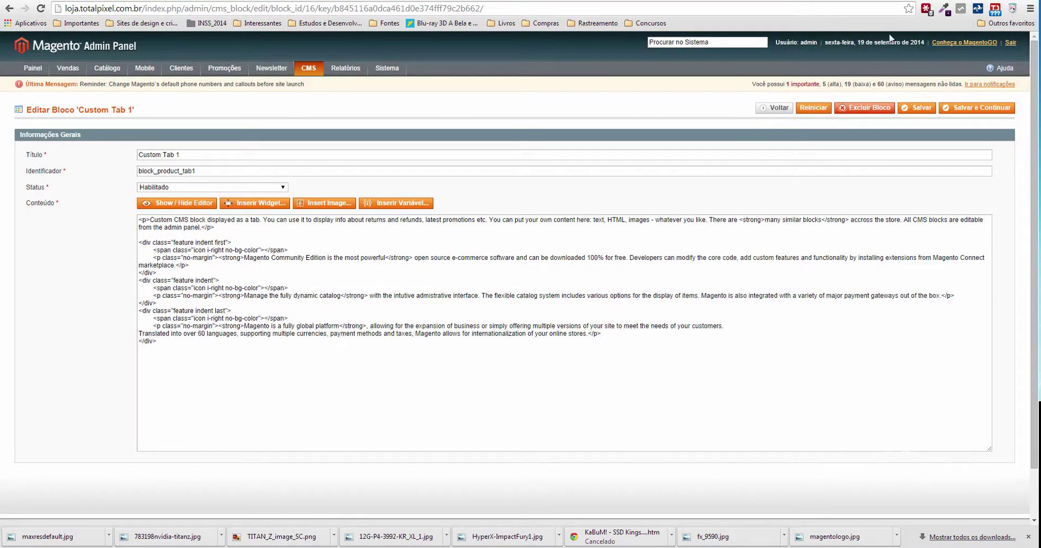
- Locate Custom Tab 1 on the store's product page and search the block's edit page for "custom tab 1"
click(781, 0)
scroll(514, 326, down, 1)
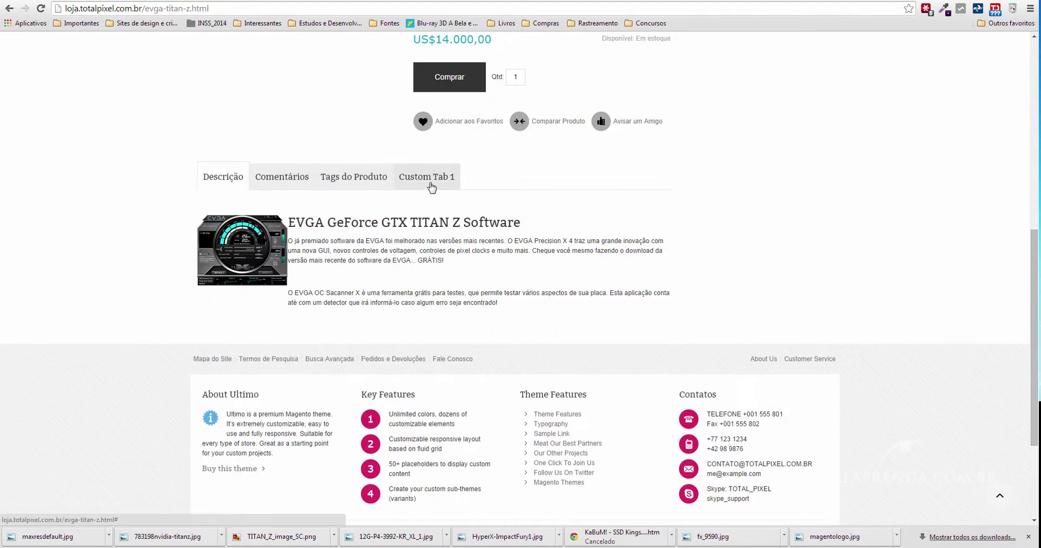
key(ctrl+Tab)
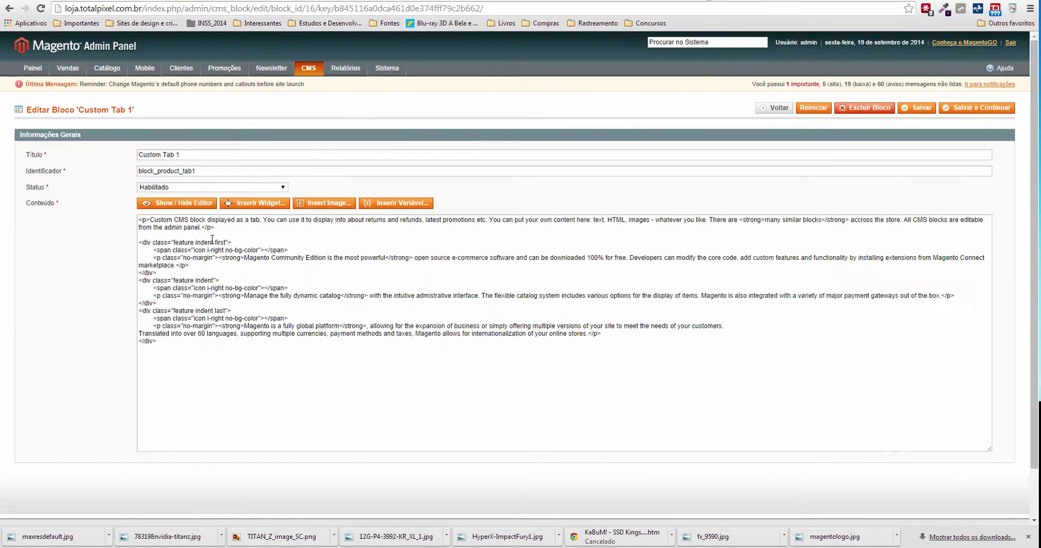
click(286, 248)
key(ctrl+f)
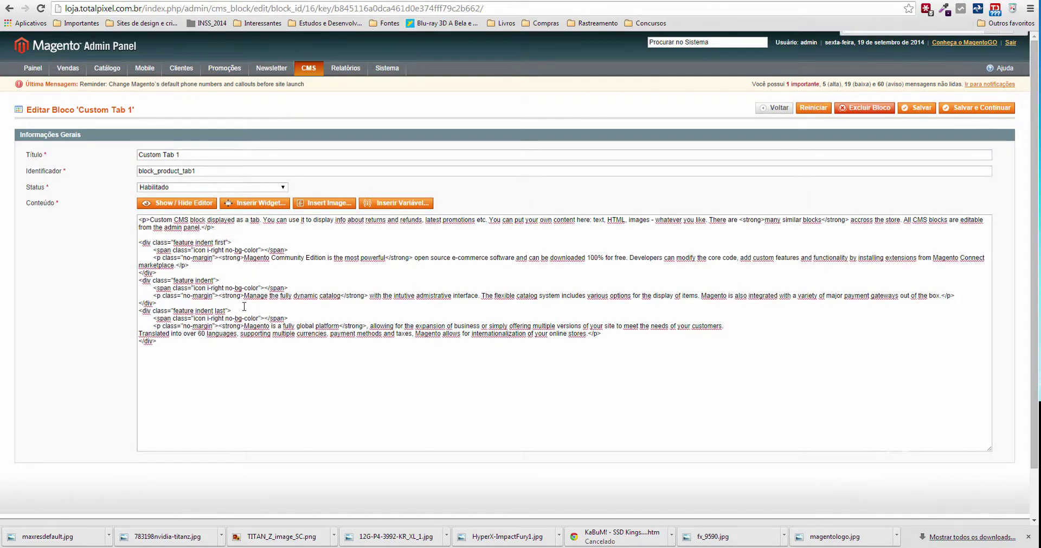
text(custom)
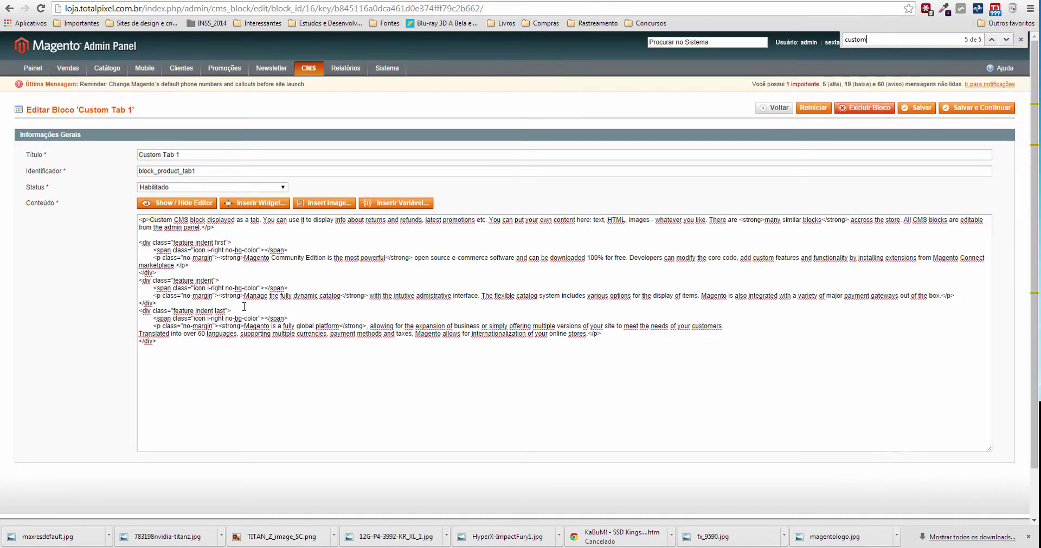
text( tab 1)
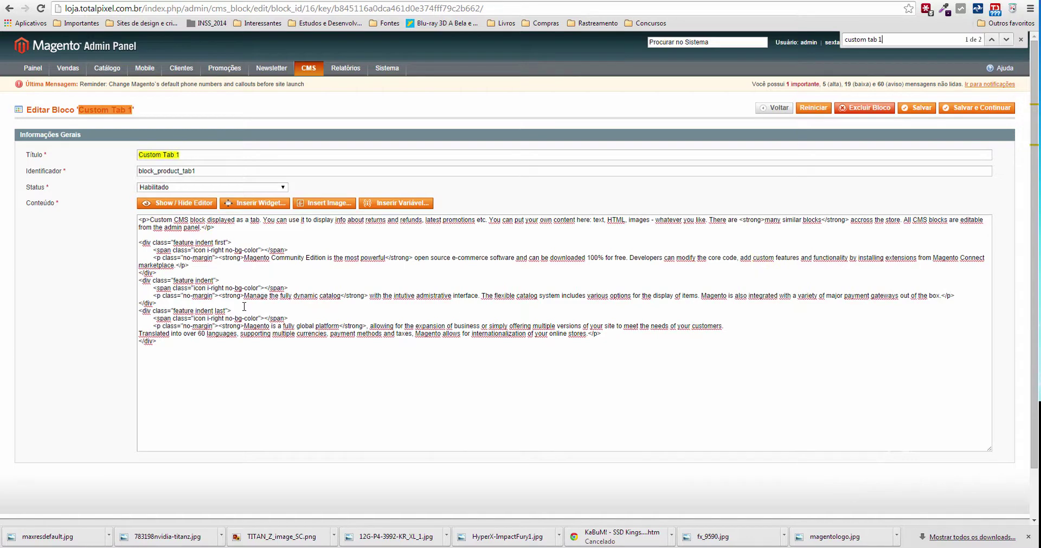
key(Return)
key(Return)
click(1018, 39)
- Set the block's title to "Outras informações"
drag(194, 157, 111, 160)
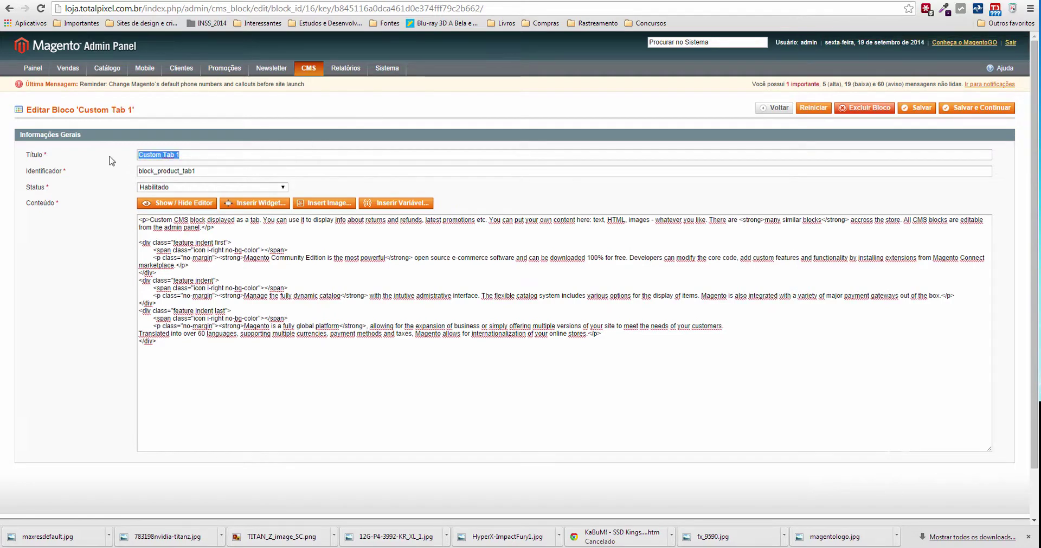
text(Outras informaçoes)
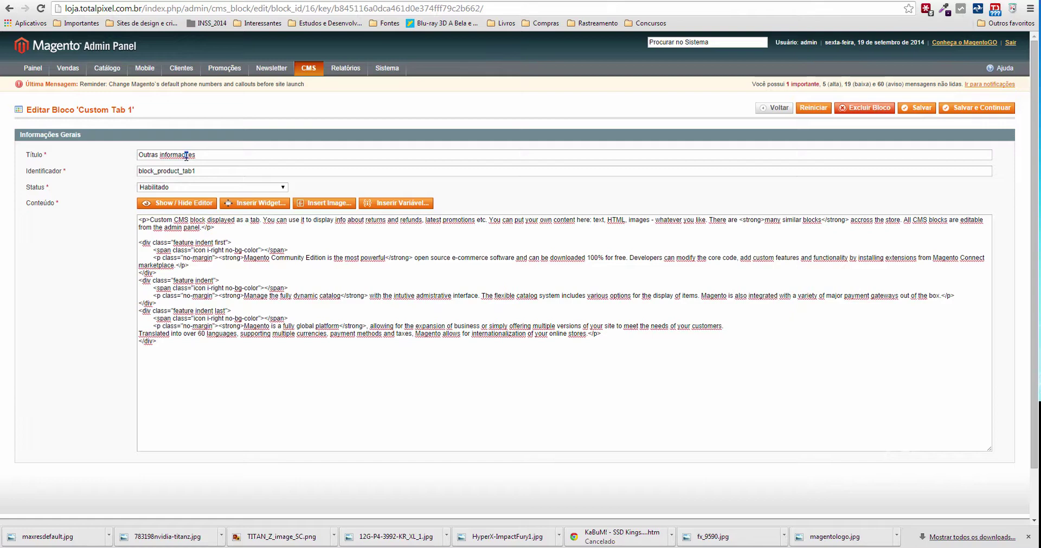
text(õ)
- Review the Custom Tab 1 content on the store's product page and return to the block's edit page
click(805, 1)
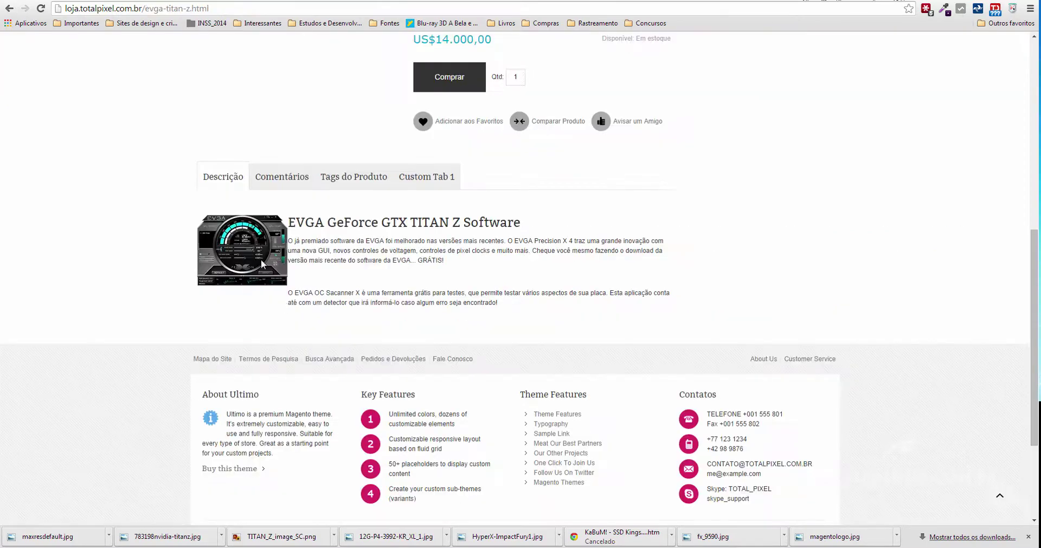
click(448, 179)
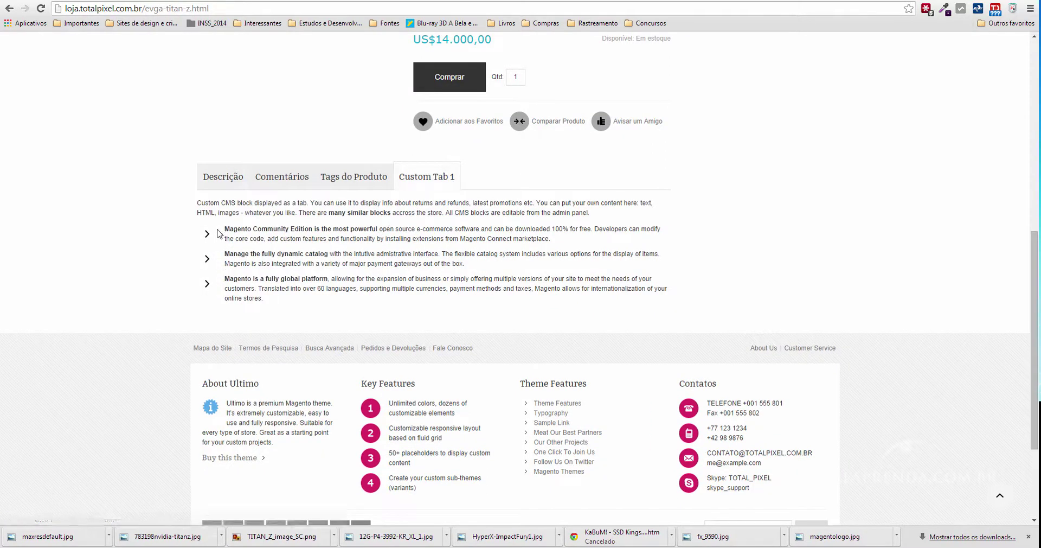
drag(202, 211, 320, 279)
click(320, 279)
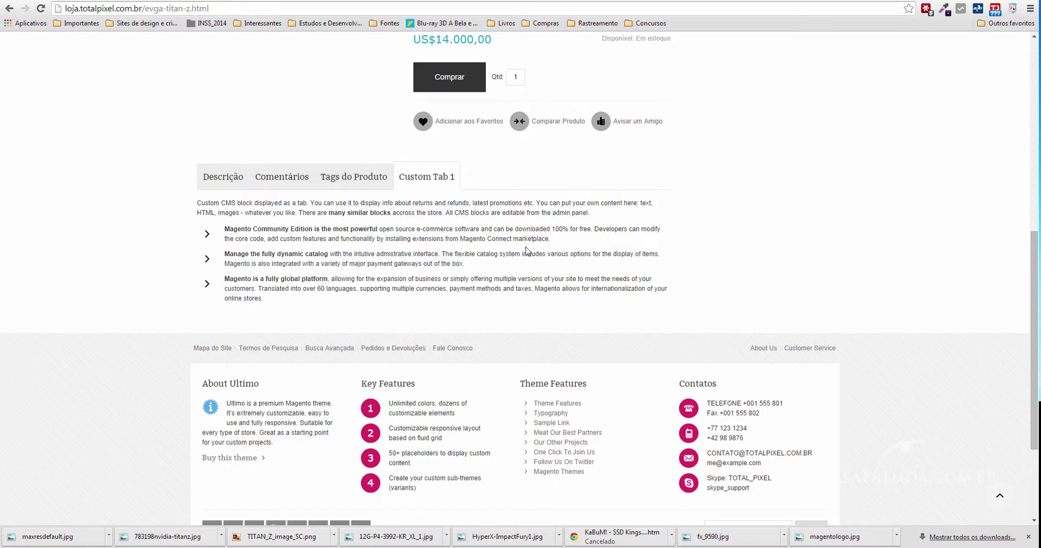
key(ctrl+Tab)
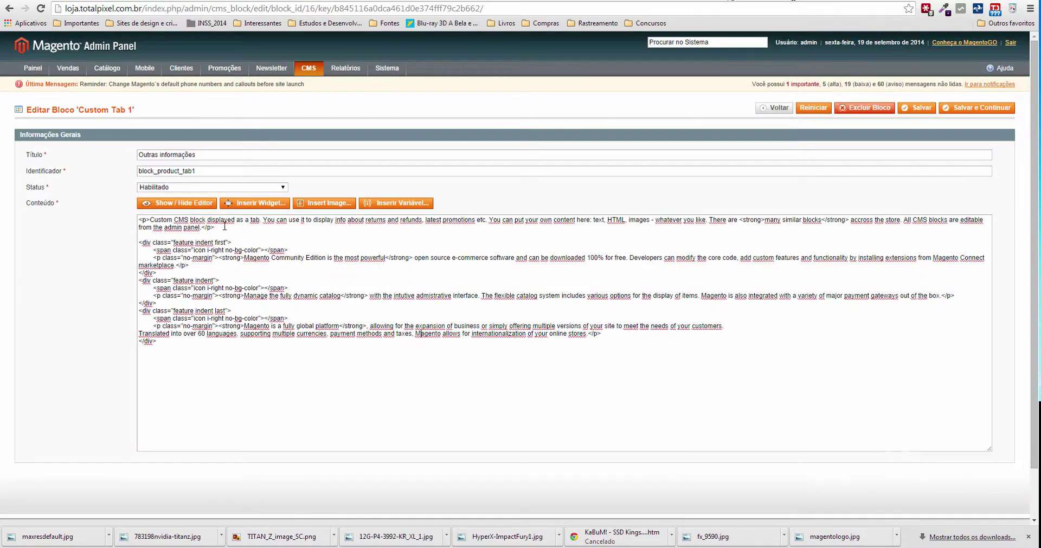
- Switch the block's content to the visual editor and select all of its text
click(176, 203)
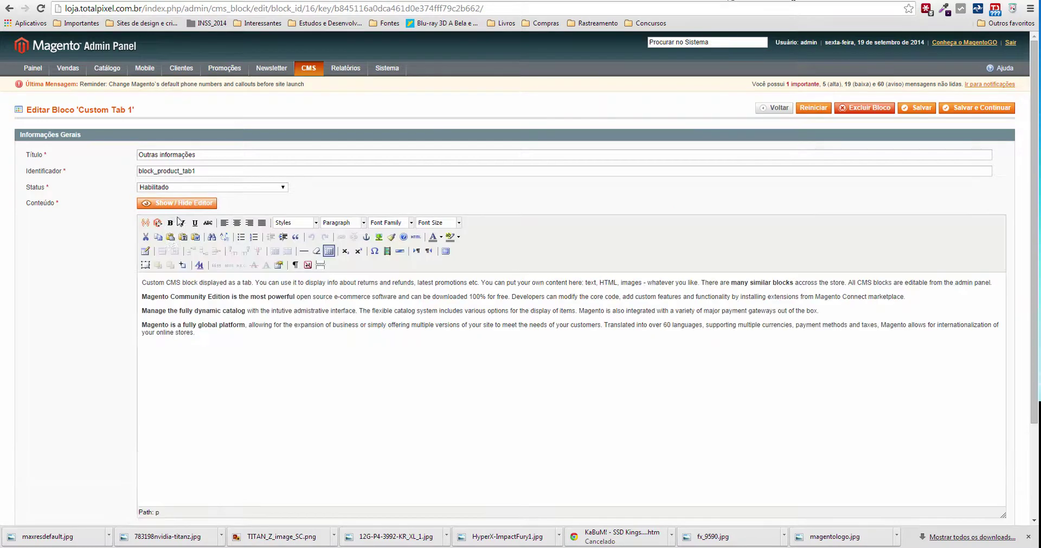
click(281, 355)
drag(130, 281, 133, 279)
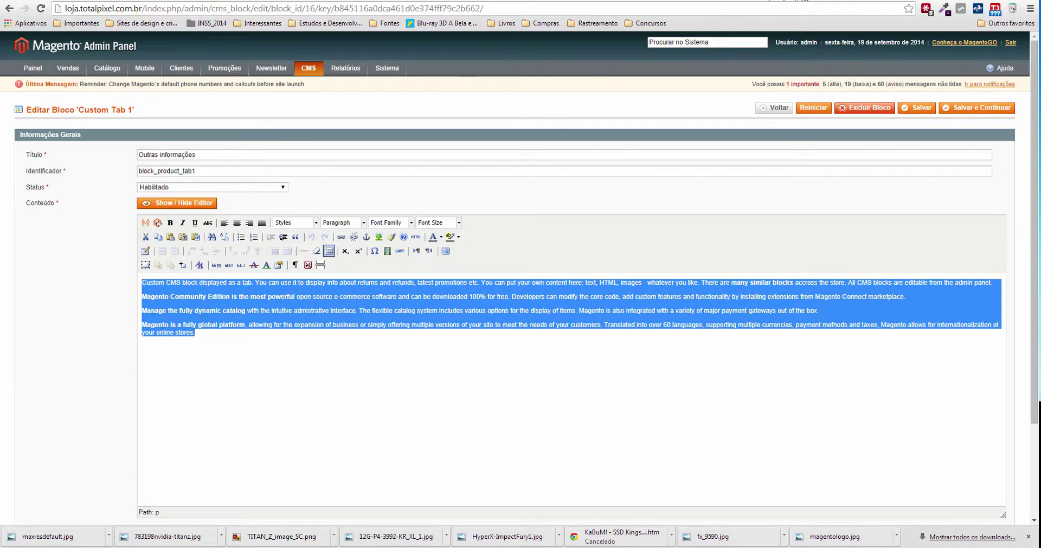
- Copy the short description paragraph under the EVGA TITAN Z title on the store's product page
click(781, 1)
scroll(688, 258, up, 8)
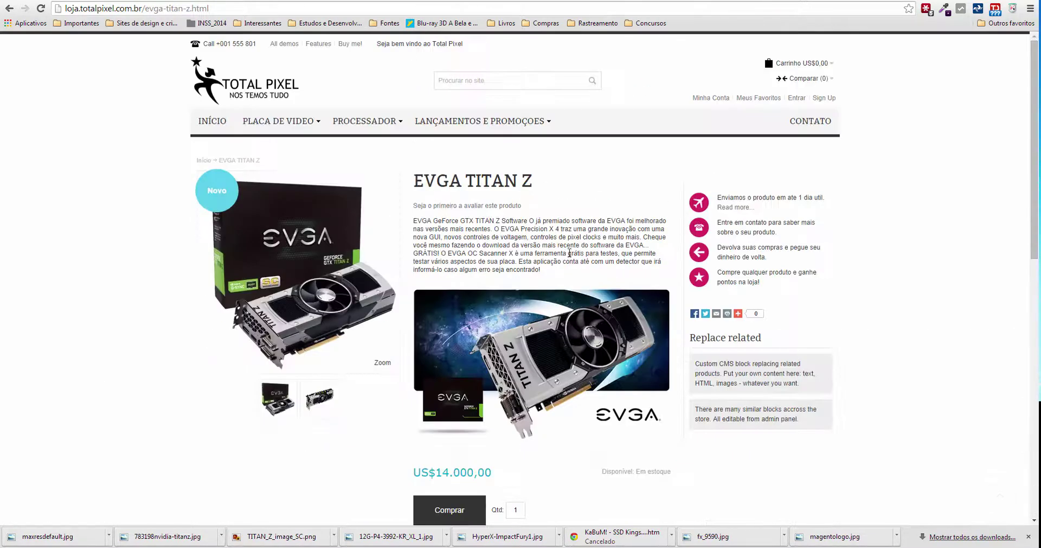
drag(560, 264, 460, 227)
click(470, 244)
drag(540, 269, 415, 224)
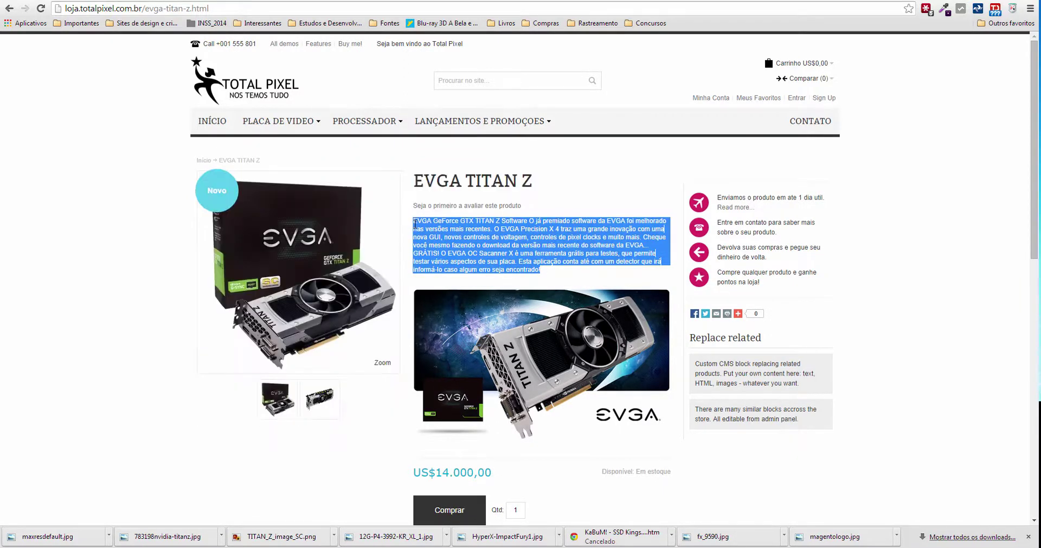
scroll(444, 241, down, 6)
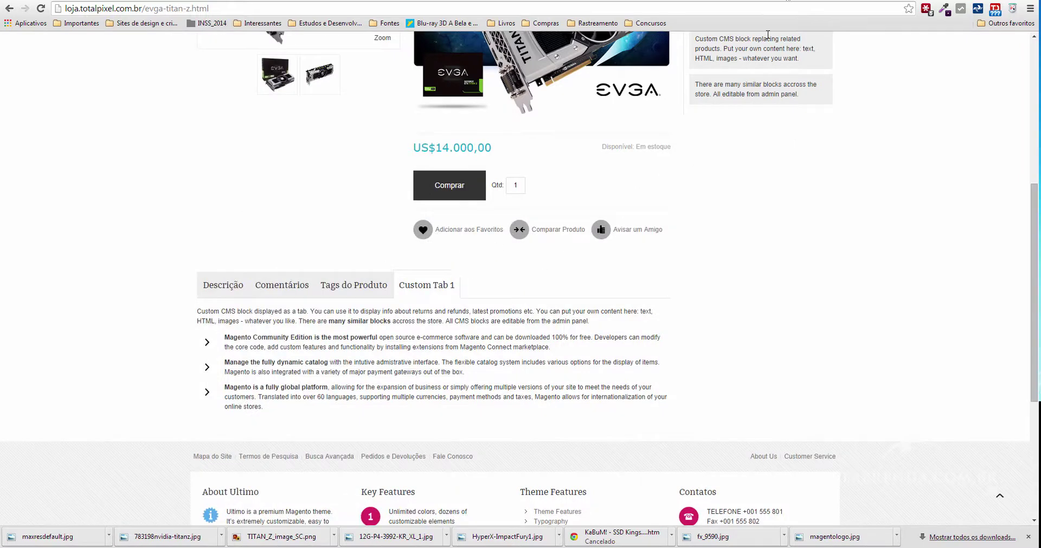
- Replace the block's whole content with the copied EVGA description and save the block, keeping it open for editing
key(ctrl+Tab)
key(ctrl+Tab)
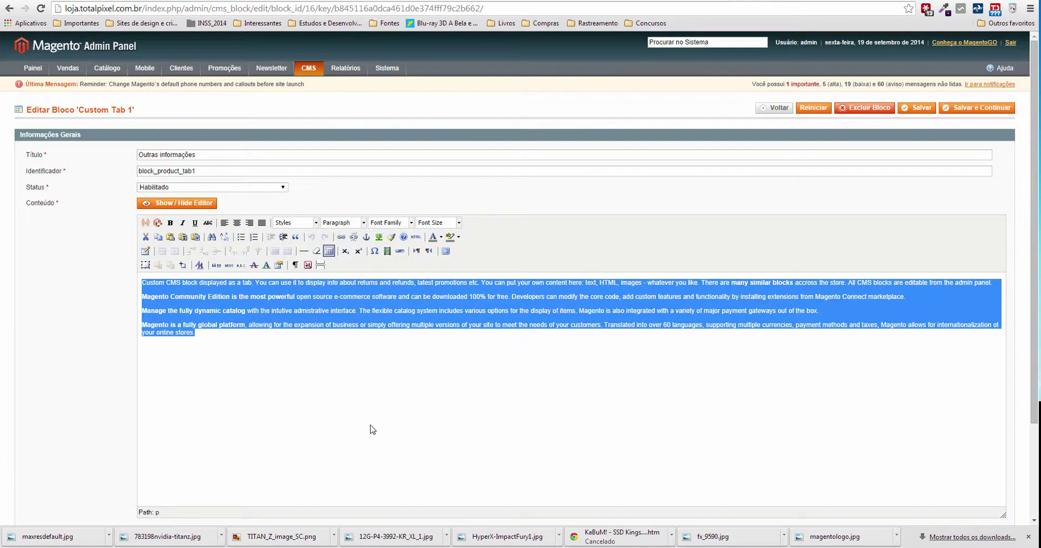
text(EVGA GeForce GTX TITAN Z Software O já premiado software da EVGA foi melhorado nas versões mais recentes. O EVGA Precision X 4 traz uma grande inovação com uma nova GUI, novos controles de voltagem, controles de pixel clocks e muito mais. Cheque você mesmo fazendo o download da versão mais recente do software da EVGA... GRÁTIS! O EVGA OC Sacanner X é uma ferramenta grátis para testes, que permite testar vários aspectos de sua placa. Esta aplicação conta até com um detector que irá informá-lo caso algum erro seja encontrado!)
scroll(749, 360, down, 2)
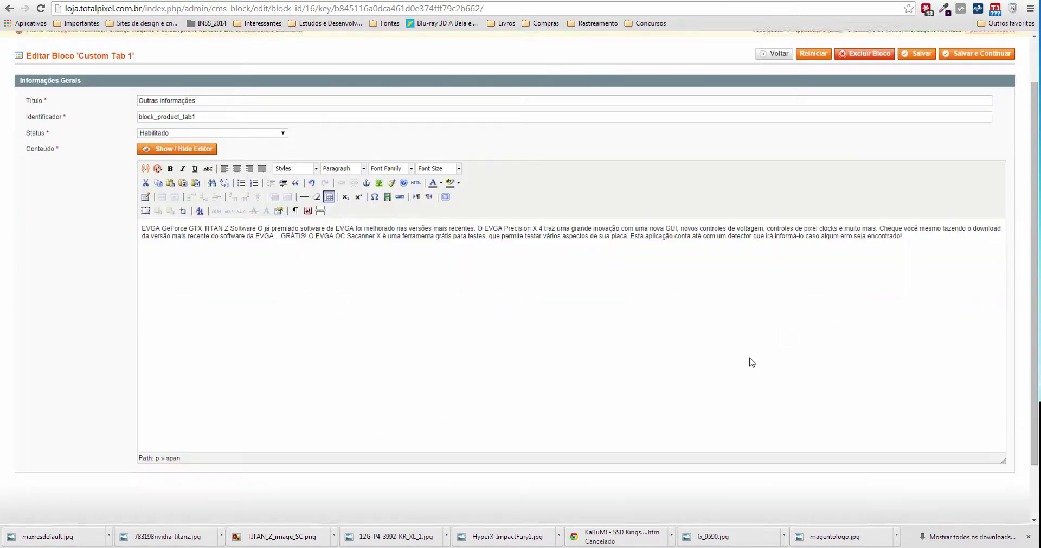
scroll(887, 256, up, 2)
click(971, 108)
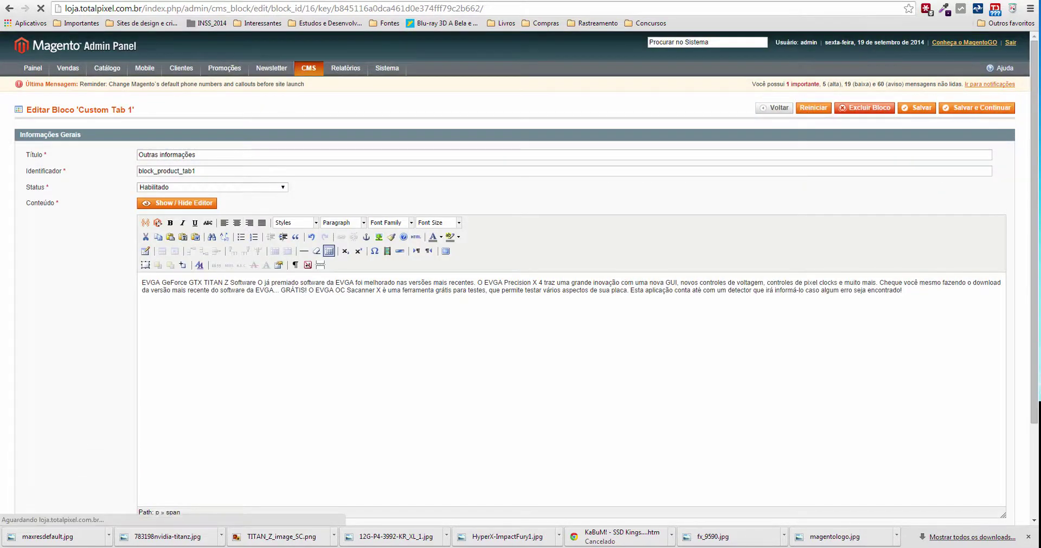
- Reload the product page and check the content of the "Outras informações" tab and the footer columns below it
key(ctrl+Tab)
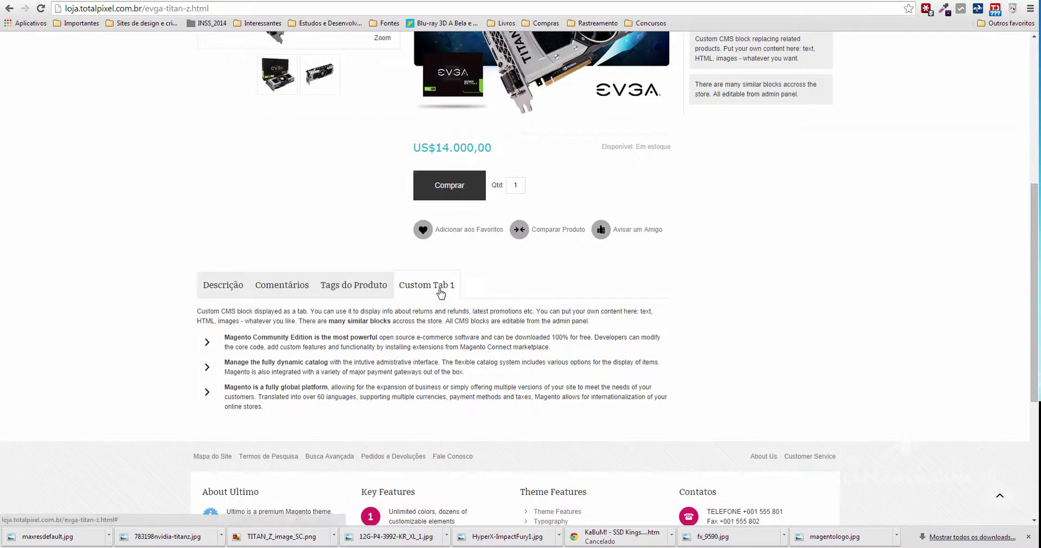
scroll(441, 293, down, 2)
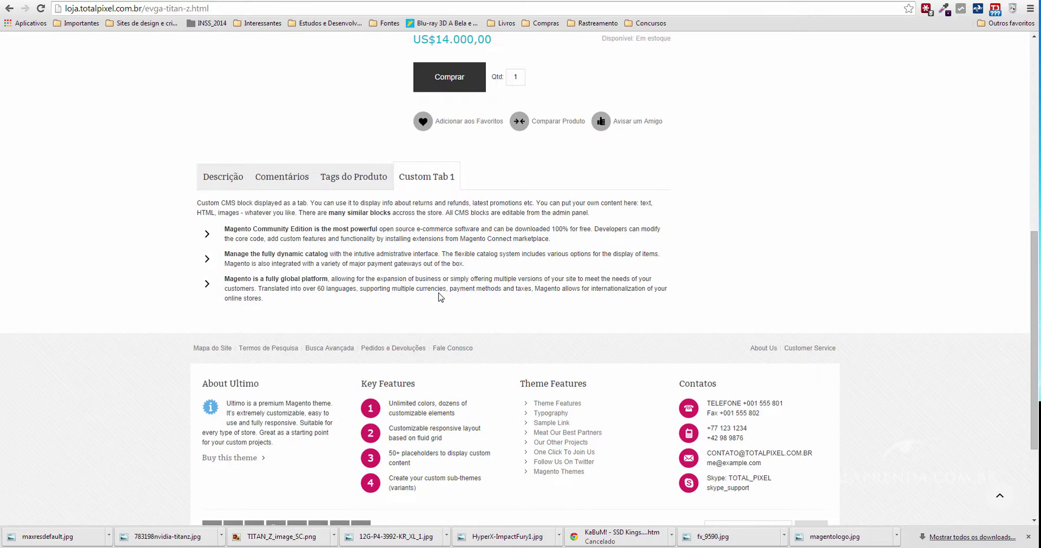
click(40, 8)
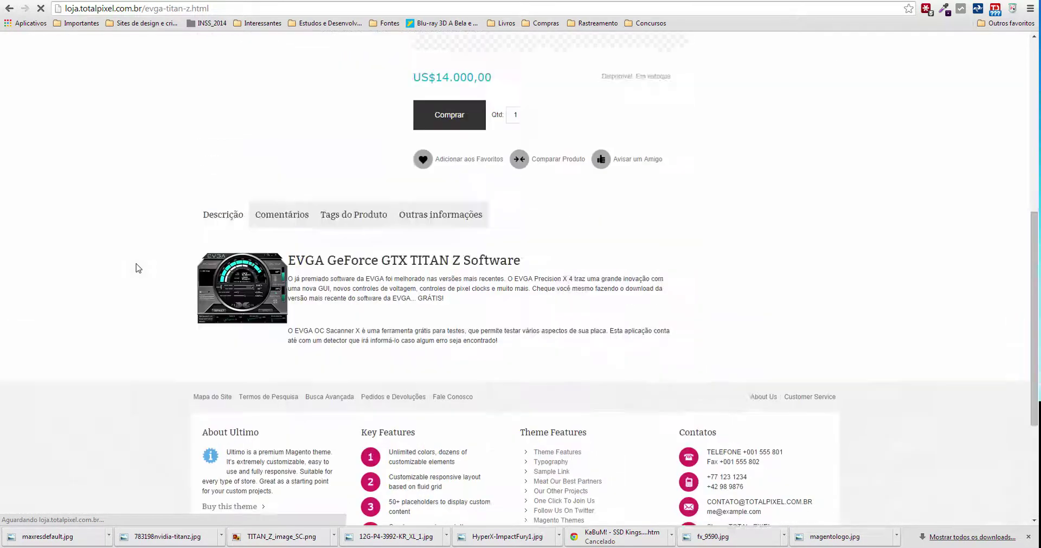
click(433, 217)
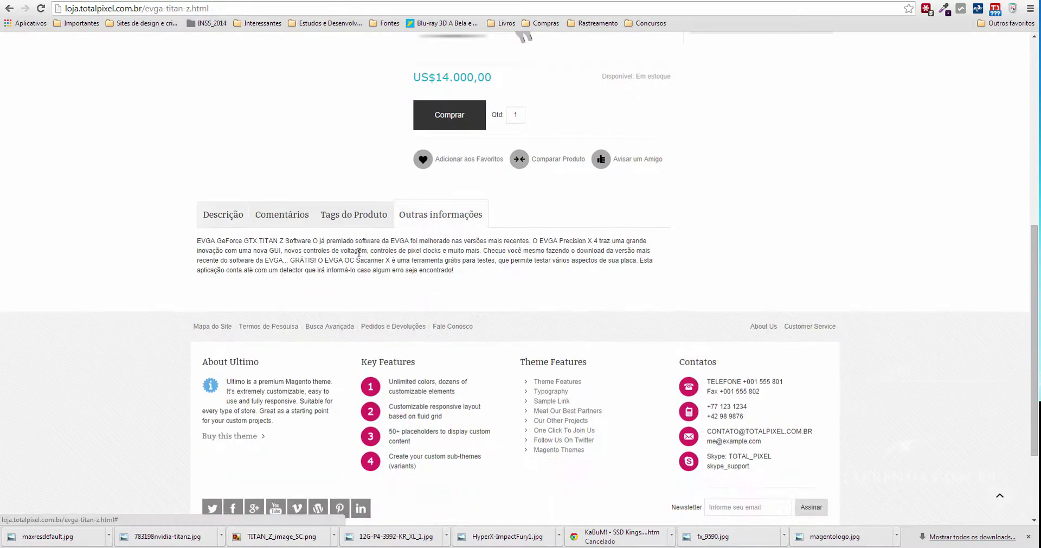
drag(200, 241, 400, 270)
click(447, 279)
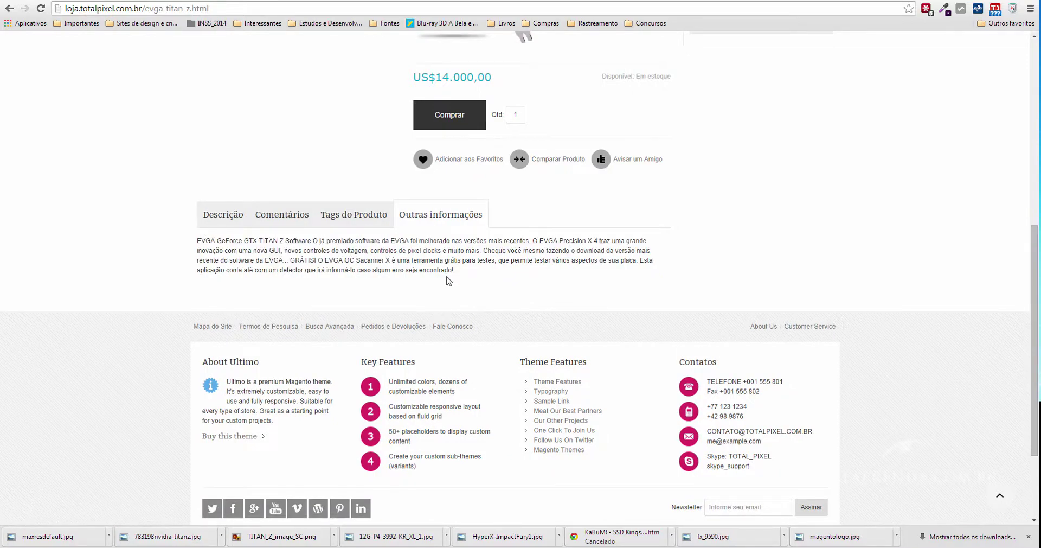
scroll(173, 358, down, 3)
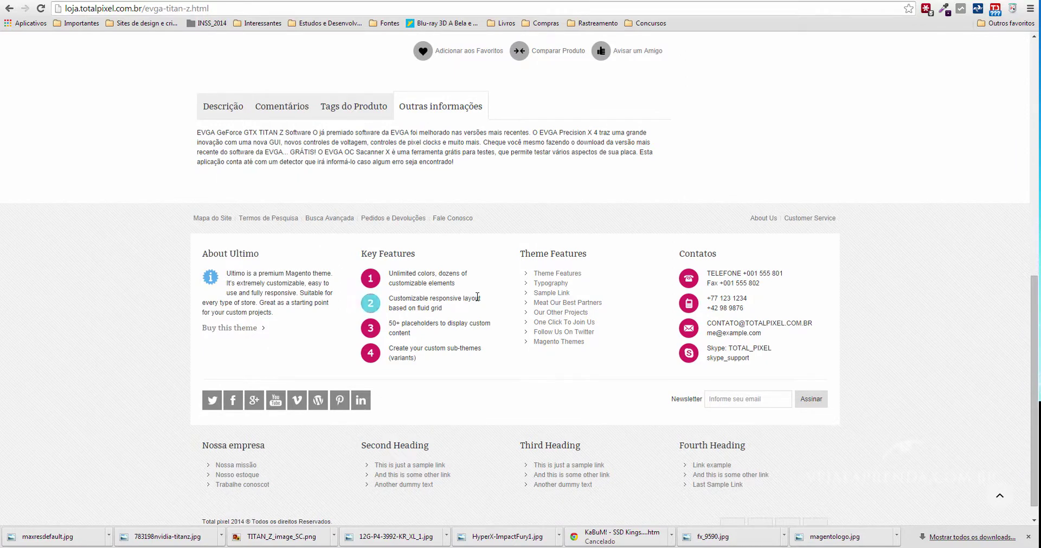
drag(261, 272, 576, 345)
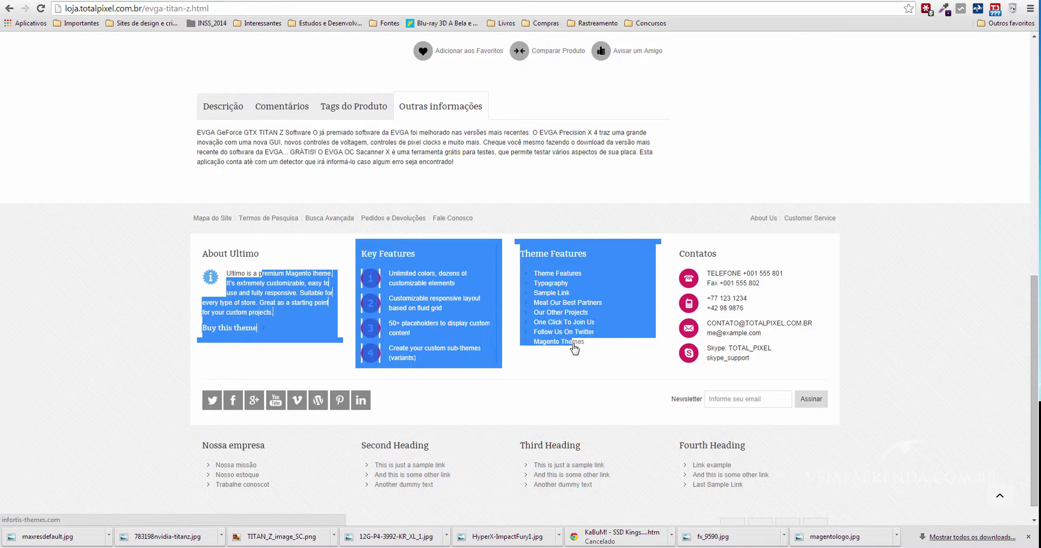
- Return to the list of CMS static blocks and look for the footer column blocks
click(722, 1)
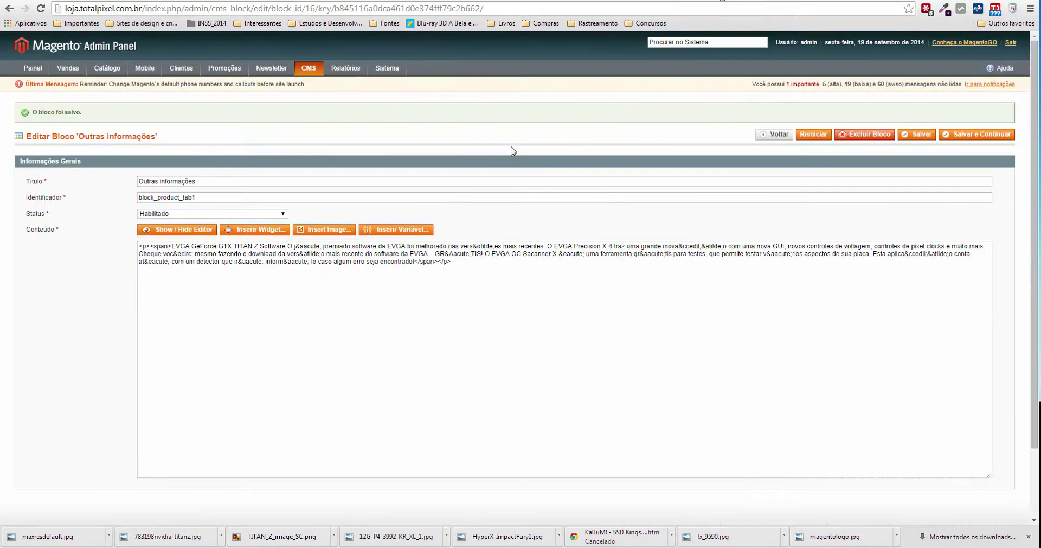
mouse_move(316, 67)
click(321, 97)
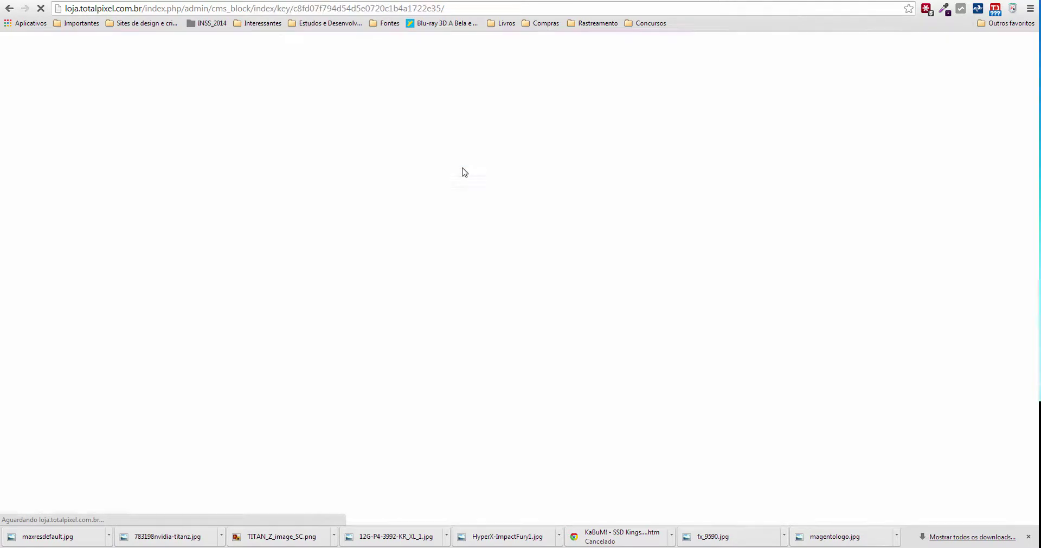
scroll(338, 265, down, 5)
scroll(337, 267, up, 5)
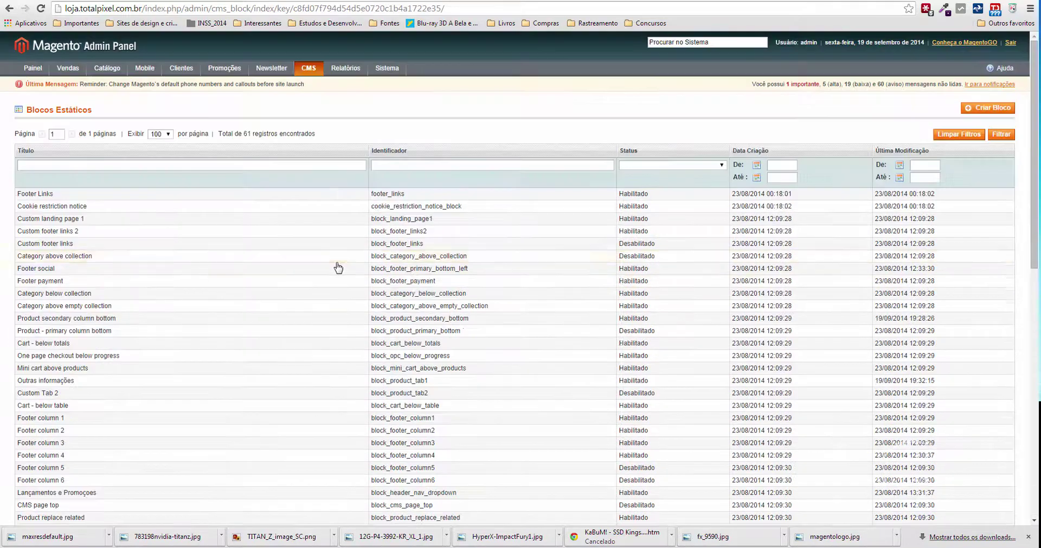
scroll(274, 283, down, 2)
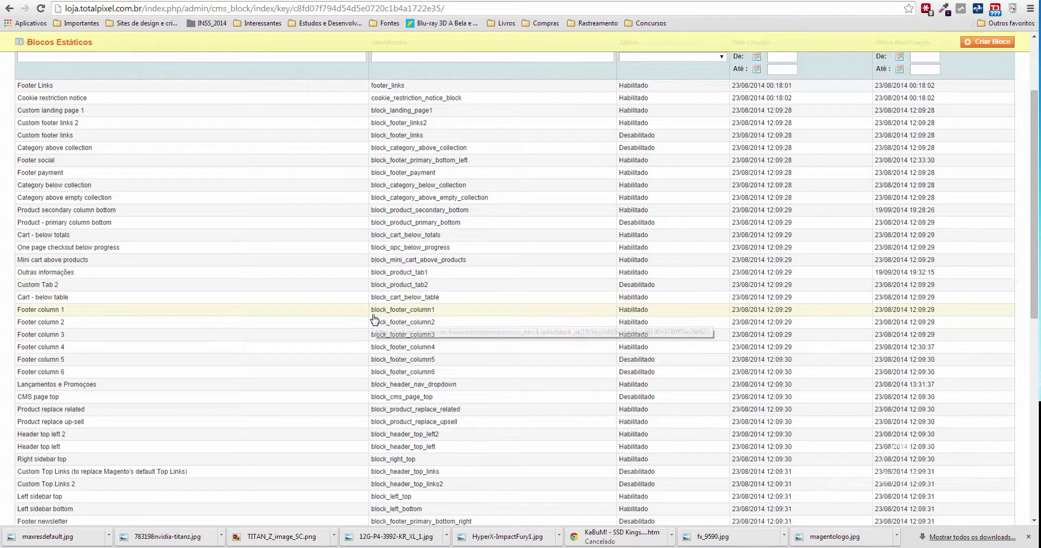
- Open the Footer column 1 block, compare it with the About Ultimo column on the product page, and show its content in the visual editor
click(404, 321)
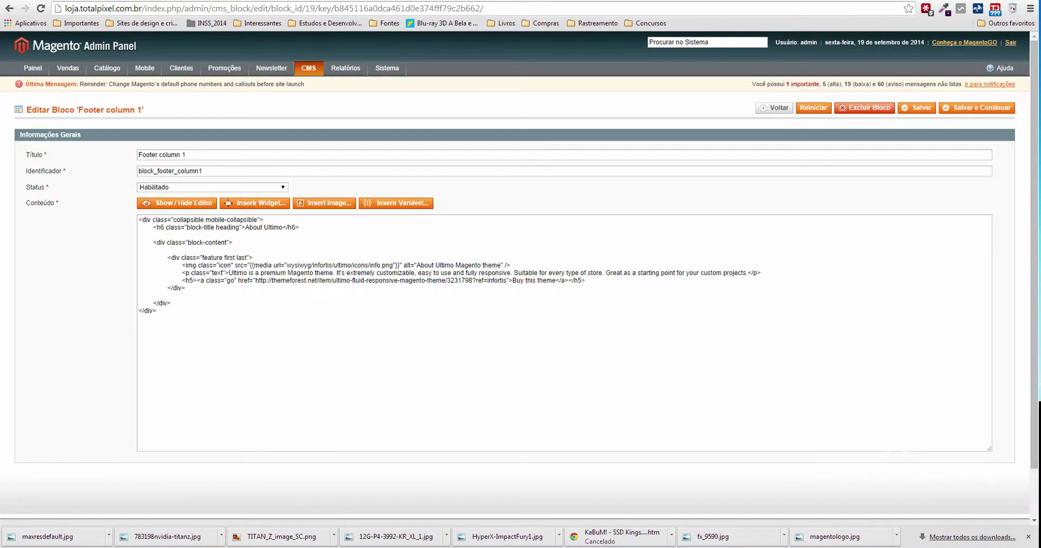
click(705, 0)
click(279, 285)
drag(226, 276, 266, 302)
key(ctrl+Tab)
click(176, 203)
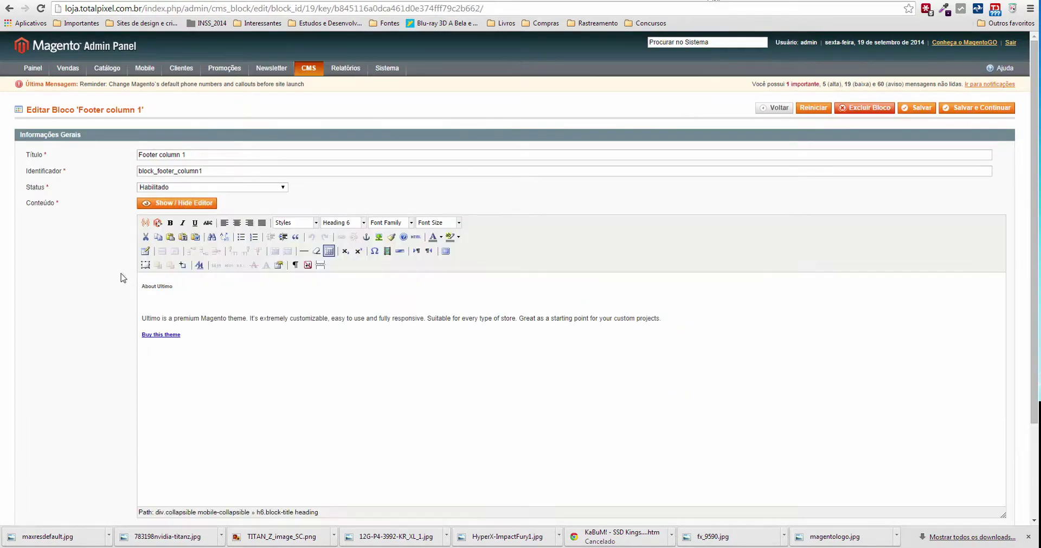
- Replace the block's "About Ultimo" heading with "Sobre a TotalPixel"
click(215, 332)
drag(676, 316, 136, 317)
drag(174, 286, 139, 288)
text(SA)
key(BackSpace)
text(obre a TotalPixel)
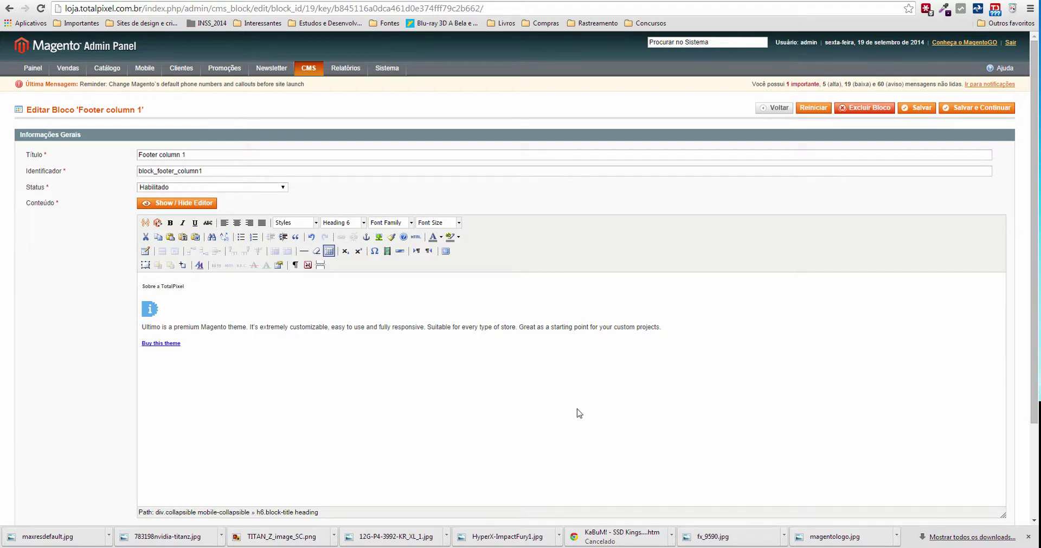
- Replace the Ultimo paragraph with "Somos uma loja direcionada ao mundo gamer, temos os melhores hardwares para melhorar a sua vida gamer, tentamos trazer os ultimos lançamentos."
drag(660, 327, 143, 329)
key(Delete)
text(Somos uma lo)
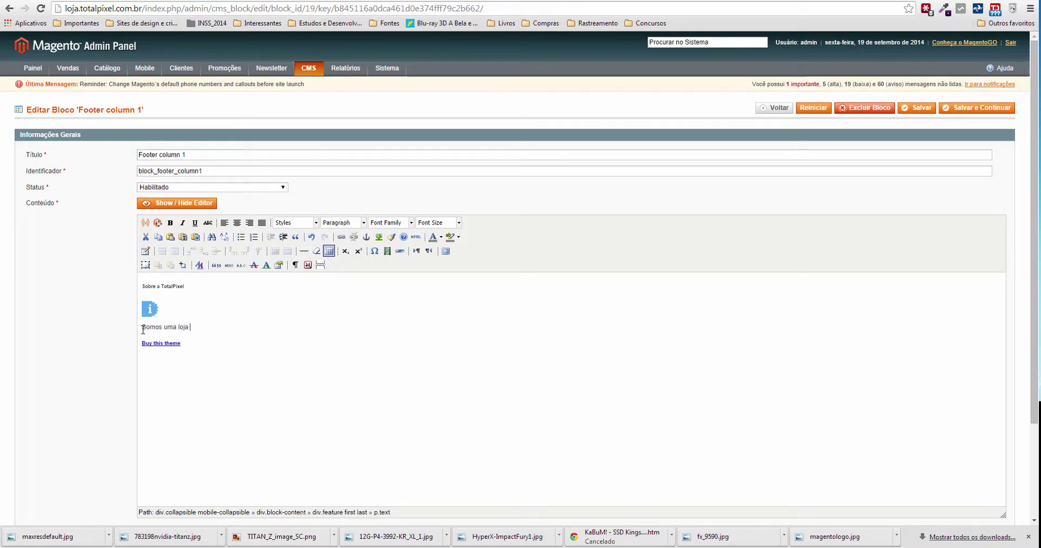
text(ja )
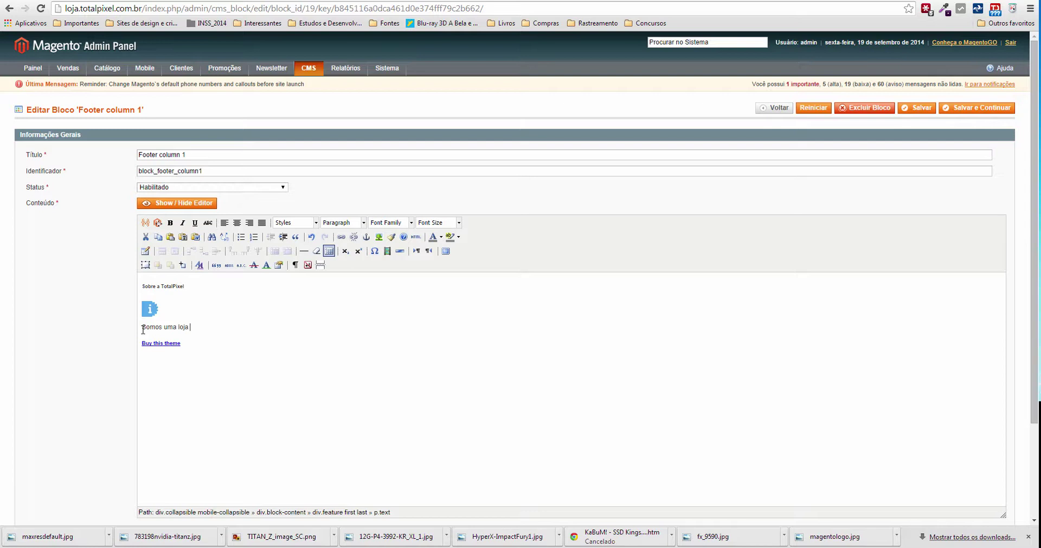
text(direcionada ao mundo gamer, temos os melhores har)
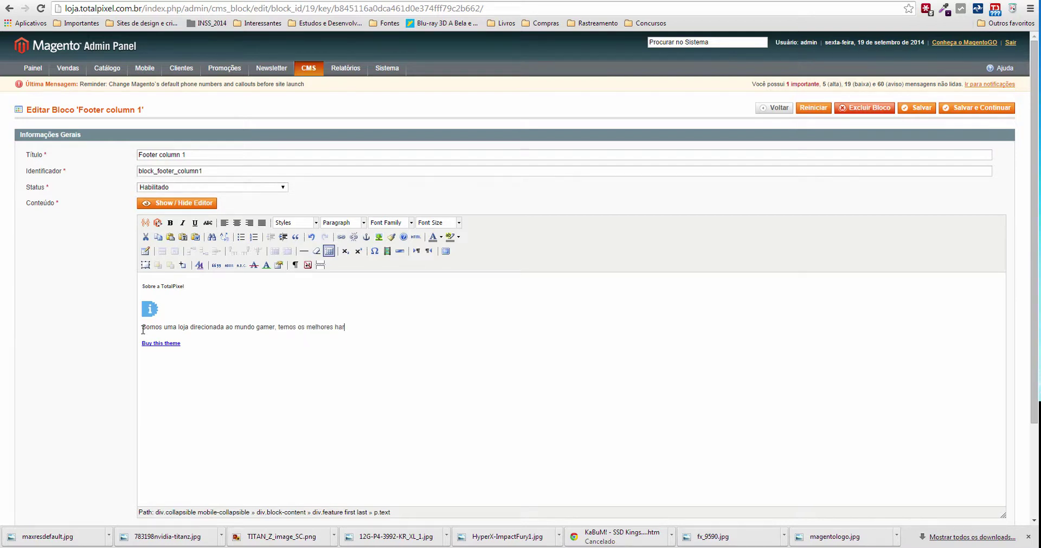
text(dwares para melhorar a sua vida gamer,)
text(tentamos trazer os ult)
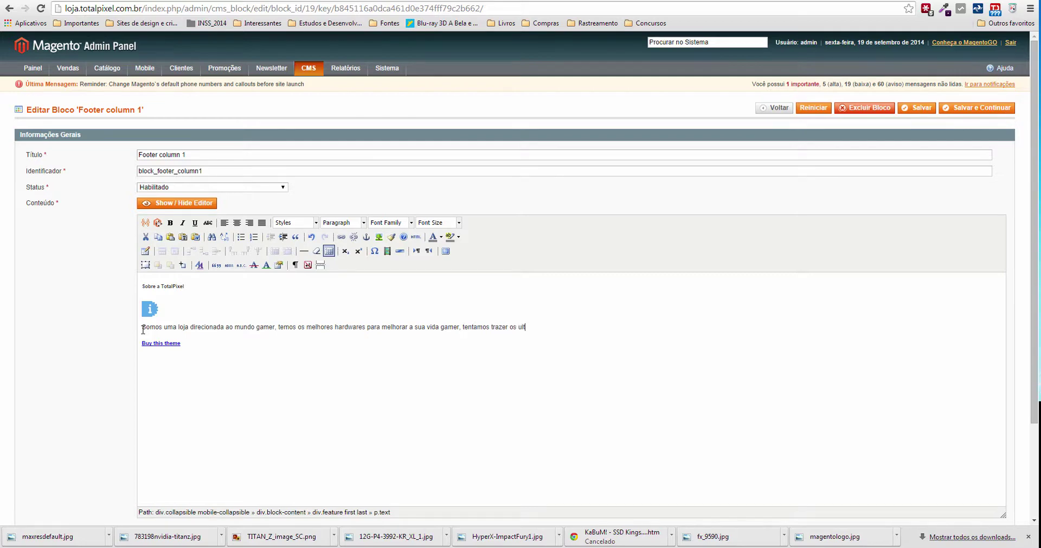
text(amentos.)
- Delete the "Buy this theme" link from the Footer column 1 content and save the block
drag(185, 343, 120, 345)
key(Delete)
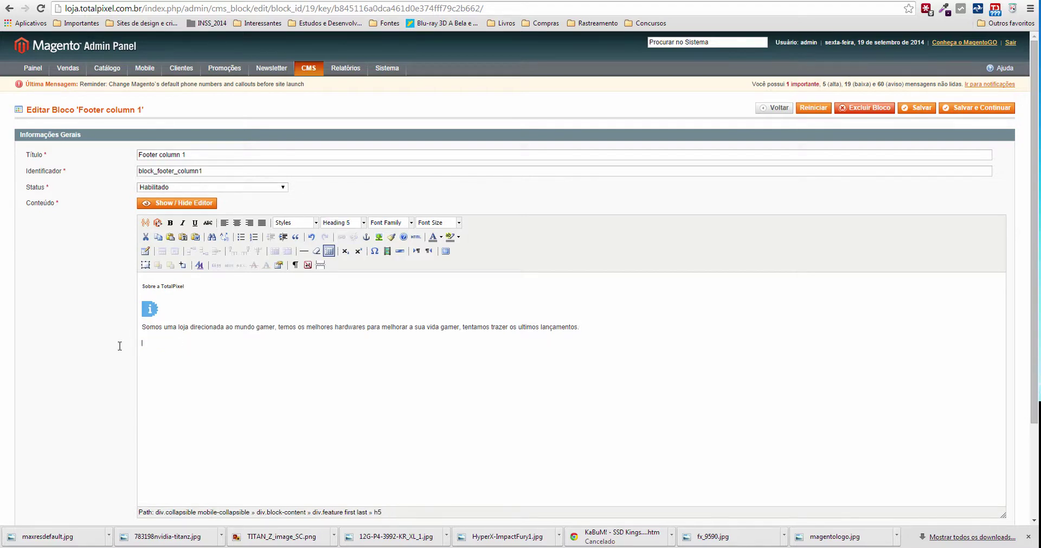
click(917, 109)
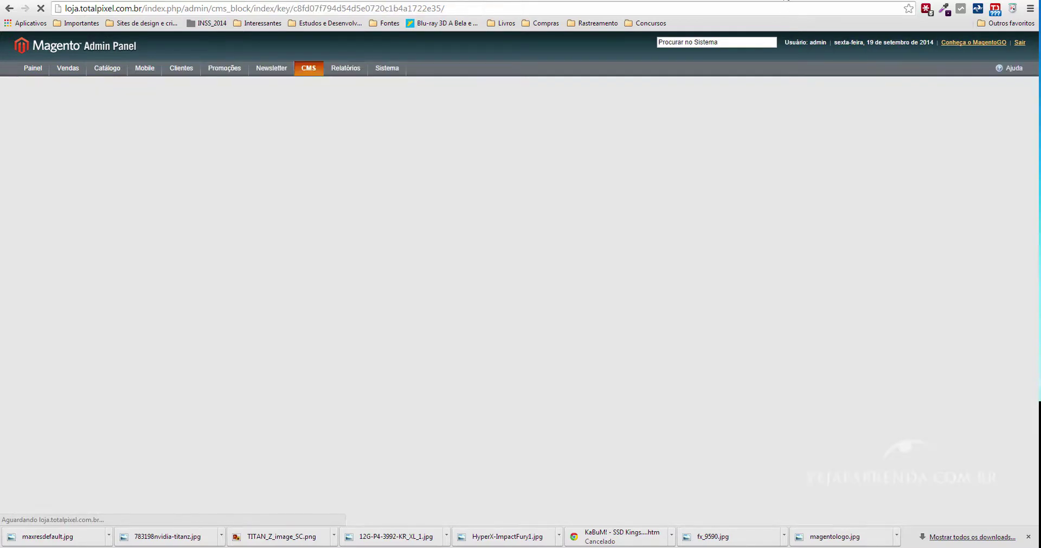
- Reload the store's product page and check the heading and text of the first footer column
click(783, 0)
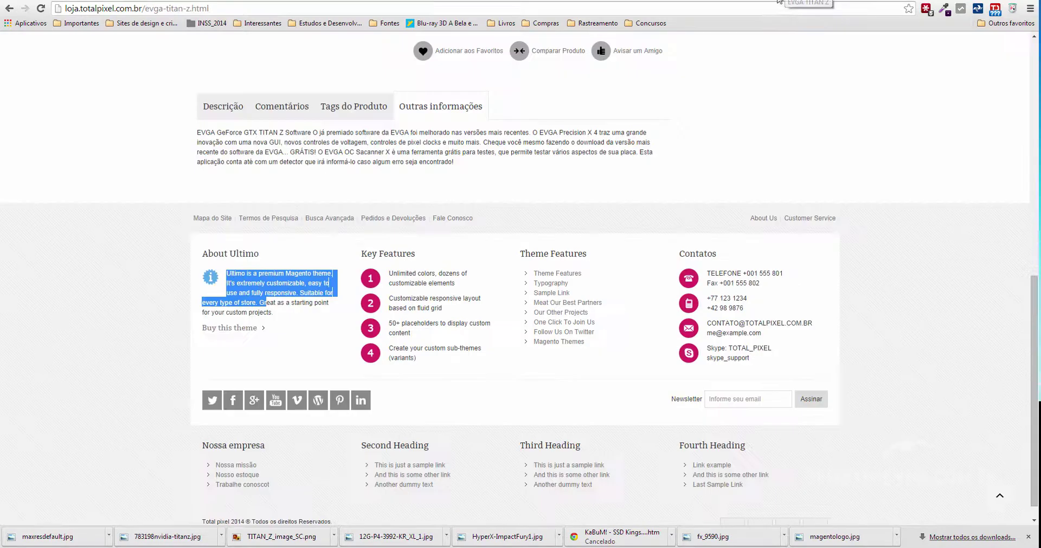
click(40, 9)
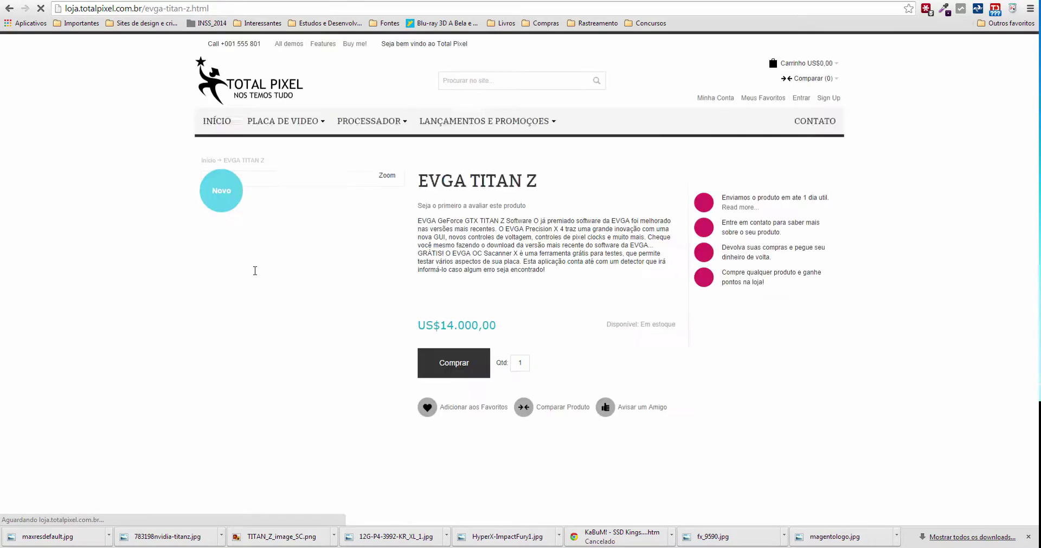
scroll(255, 270, down, 10)
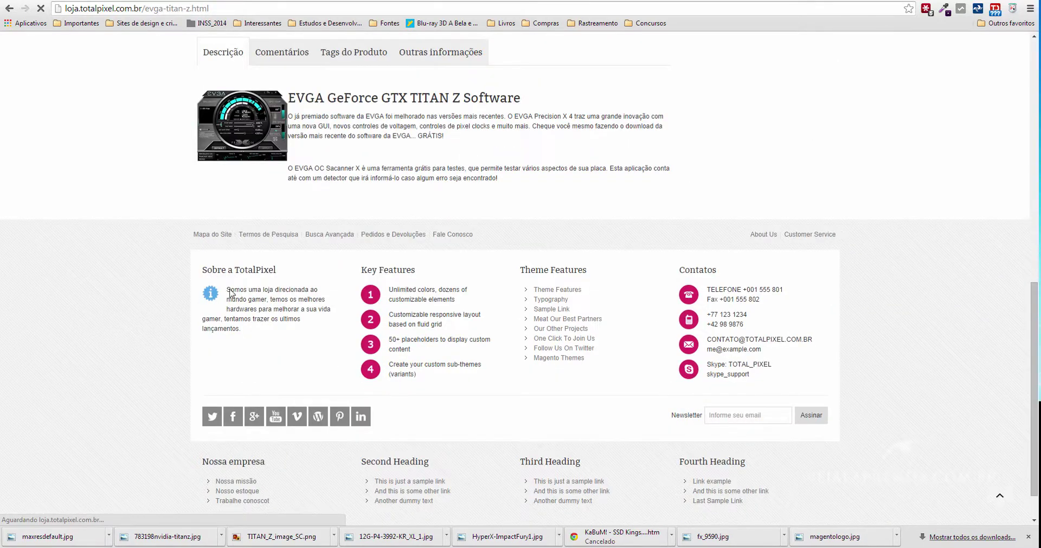
drag(207, 269, 275, 356)
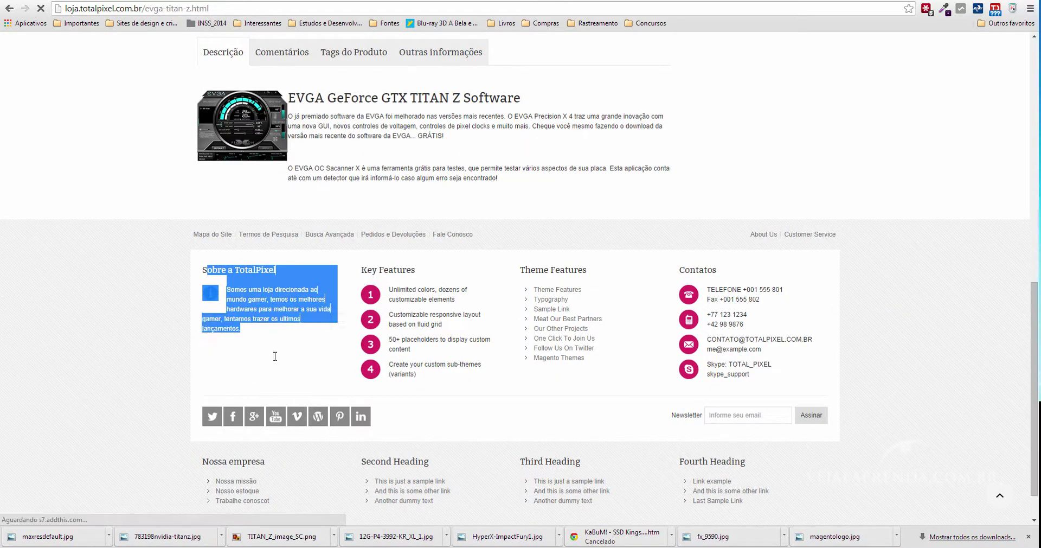
click(84, 329)
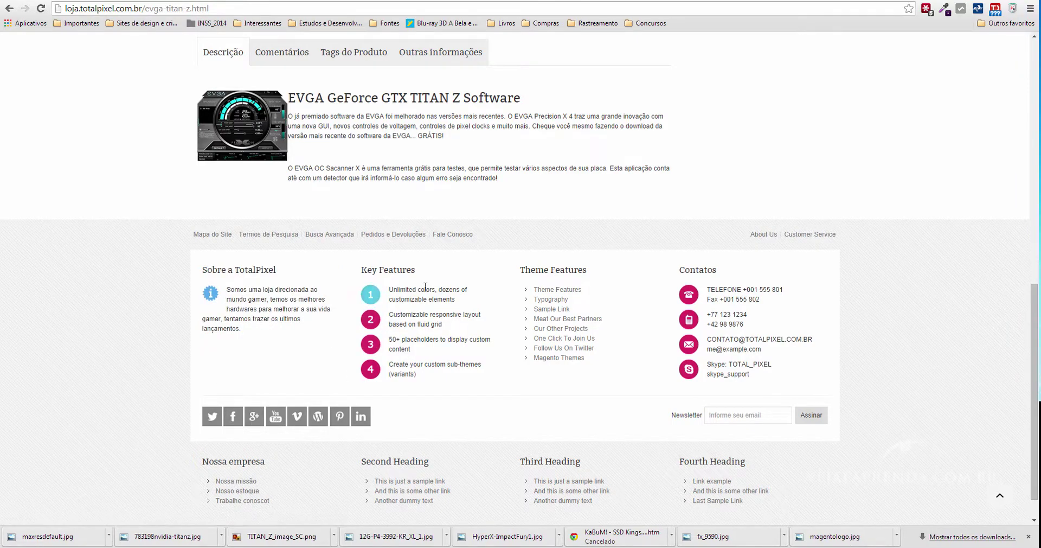
- Open the Footer column 2 block for editing and compare it with the Key Features column on the product page
click(742, 1)
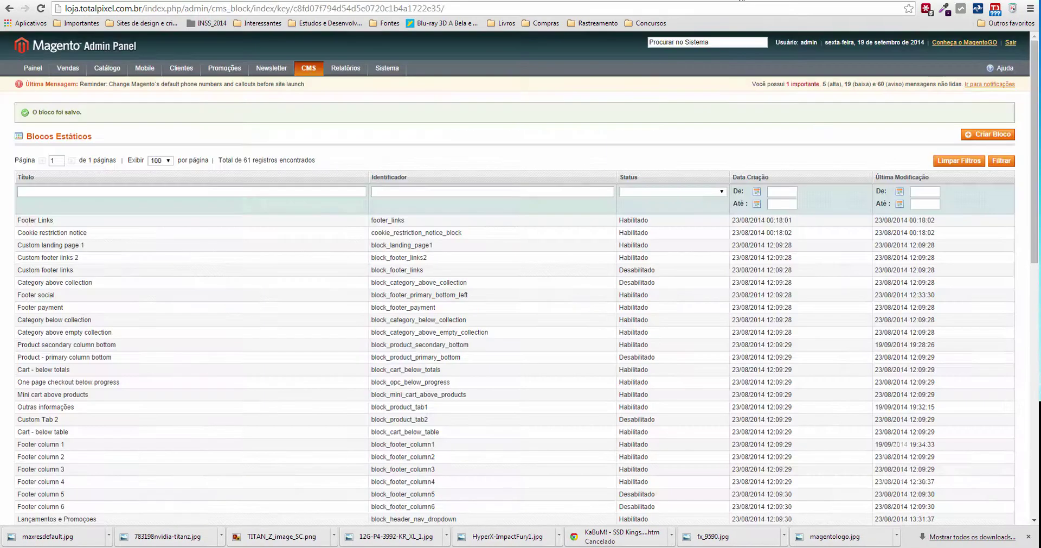
scroll(354, 228, down, 2)
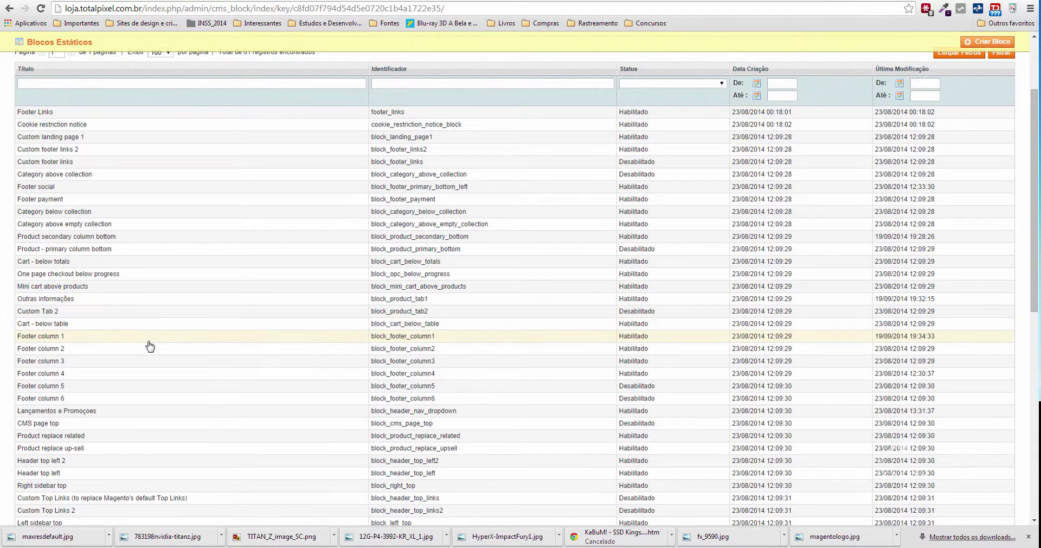
click(419, 352)
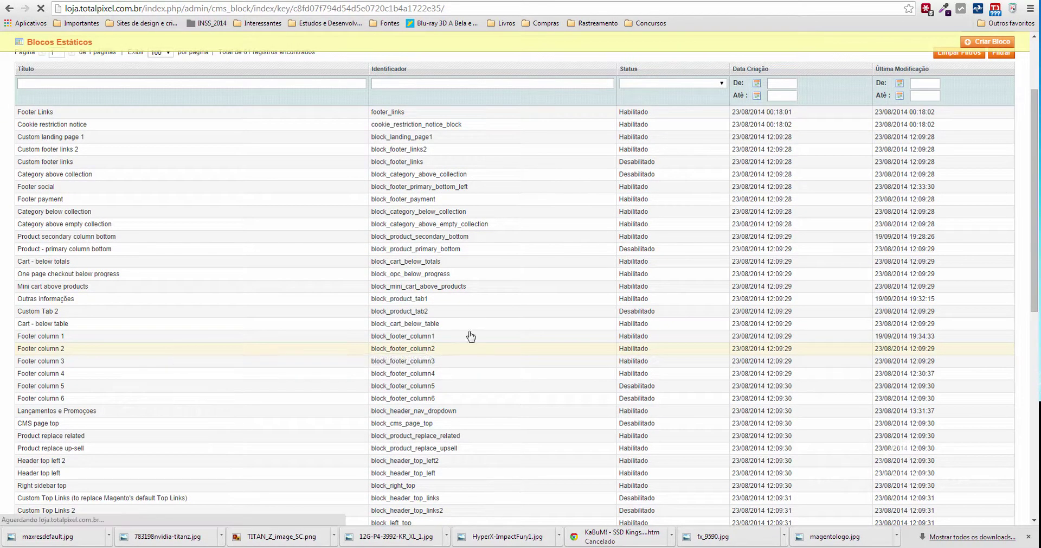
click(710, 2)
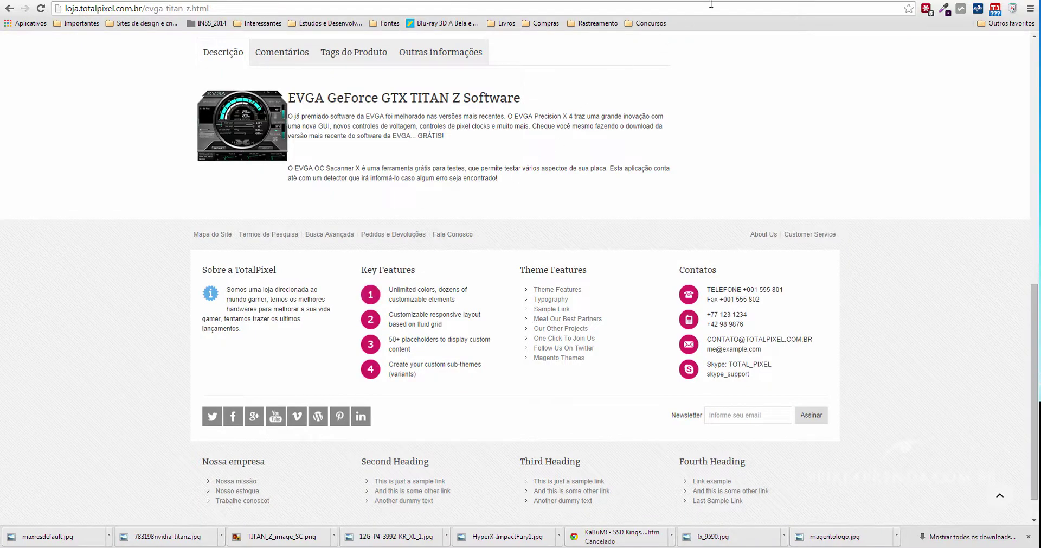
click(729, 2)
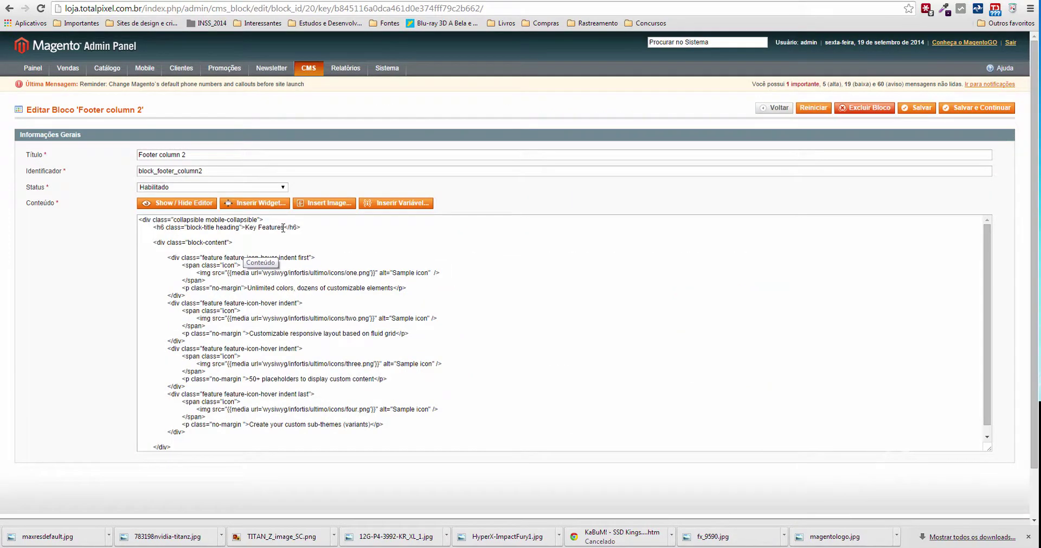
- Replace the "Key Features" heading in the block's HTML with "Vantagens de comprar aqui"
drag(282, 228, 246, 227)
text(Vantagen)
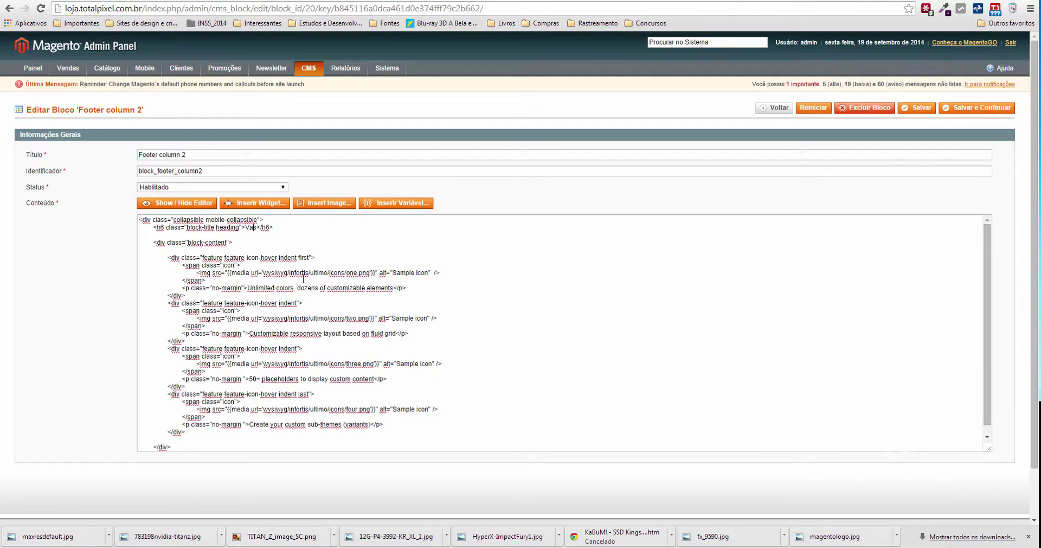
text(s de comprar aqui)
key(Delete)
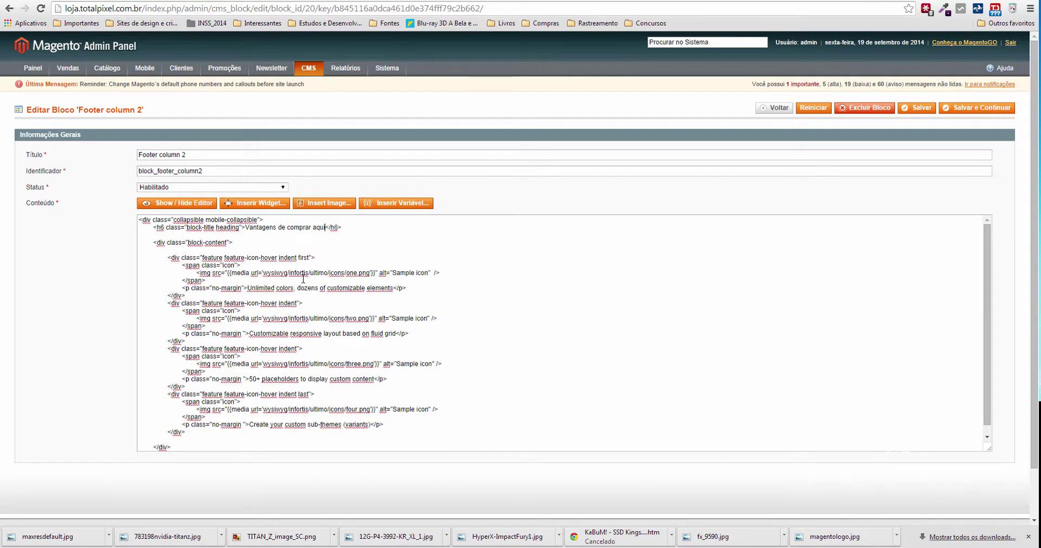
- In the visual editor, replace the first two feature texts with "Entrega garantida" and "Produtos originais"
click(177, 203)
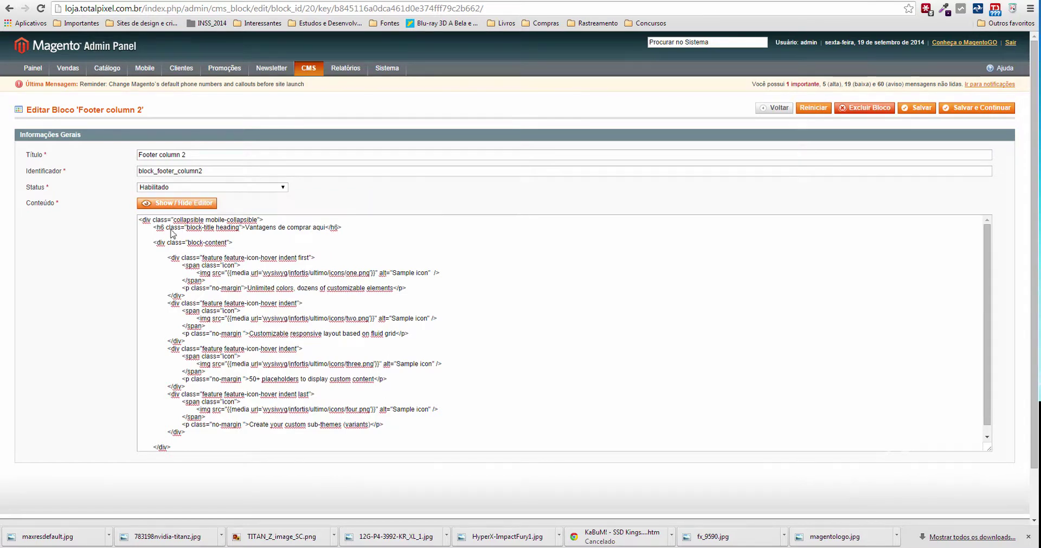
drag(288, 318, 141, 329)
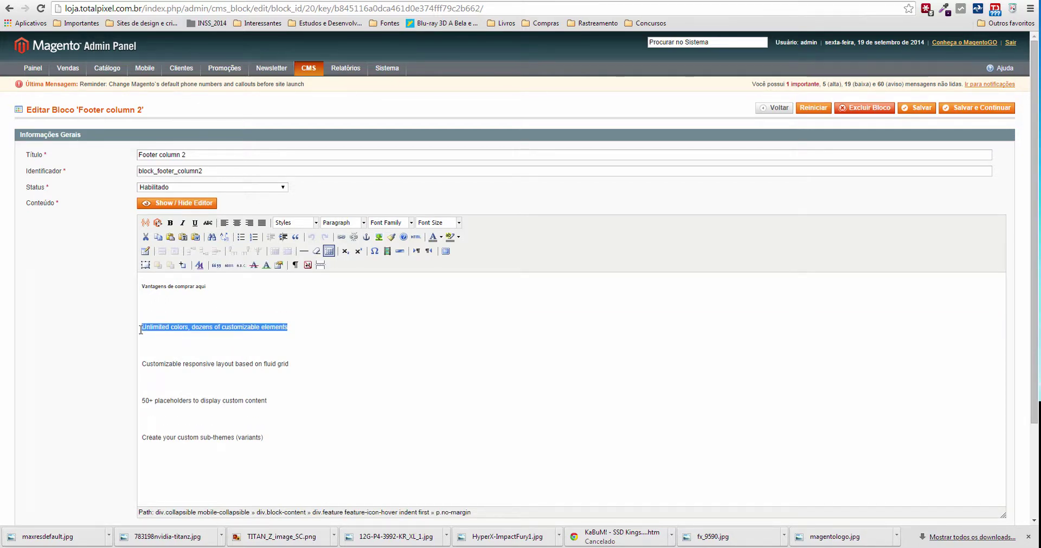
text(Entrega garantida)
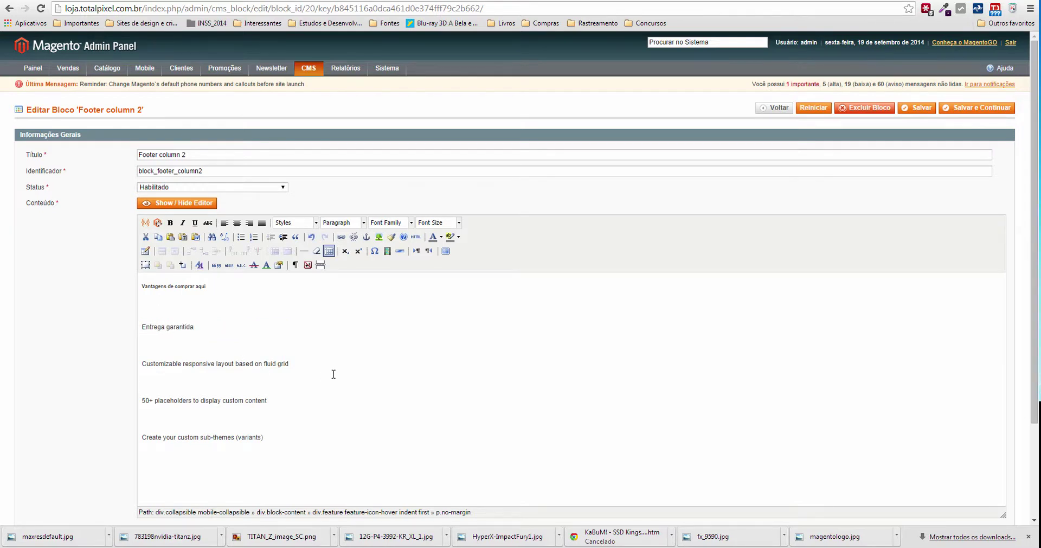
drag(333, 373, 147, 361)
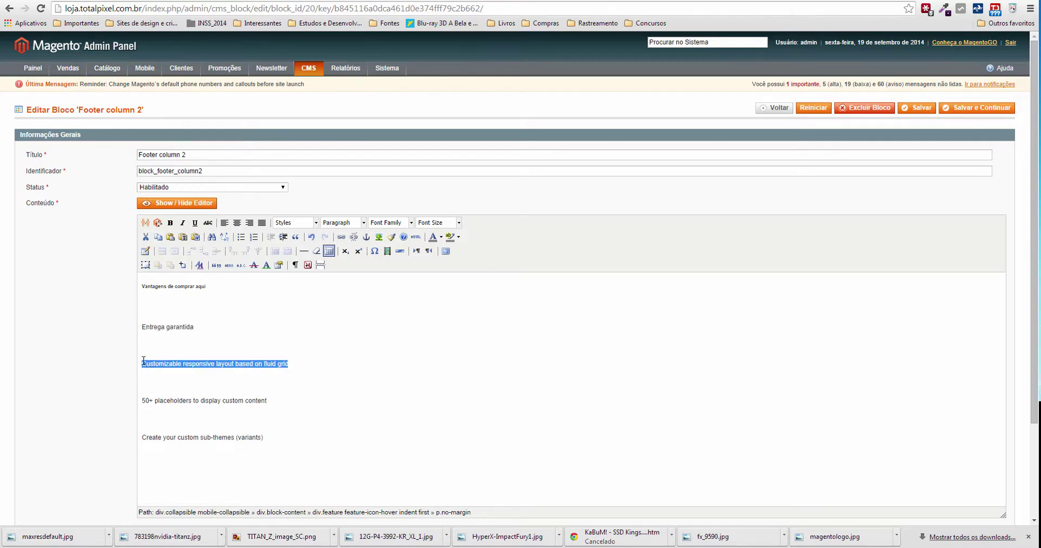
text(Produtos ori)
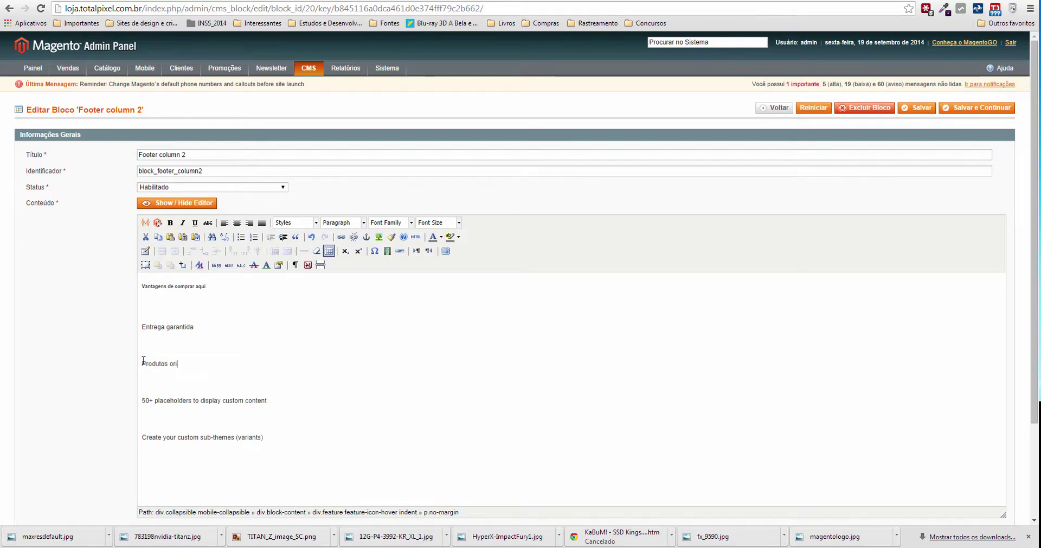
text(ginais)
- Replace the last two feature texts with "O menor preço" and "Atendimento de 1º" and save the block
drag(324, 399, 142, 400)
text(O menor preço)
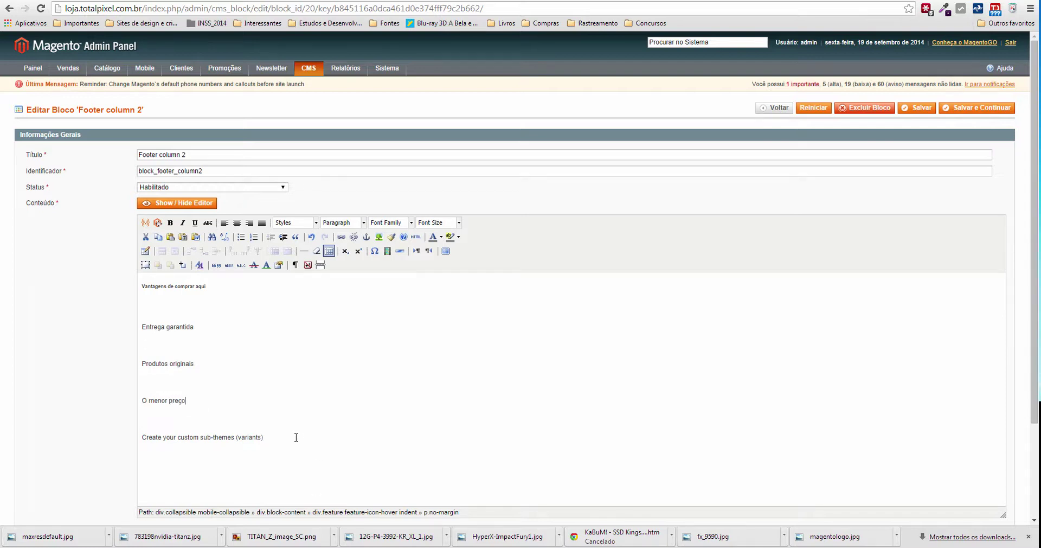
drag(295, 437, 151, 440)
text(Atendimento de 1º)
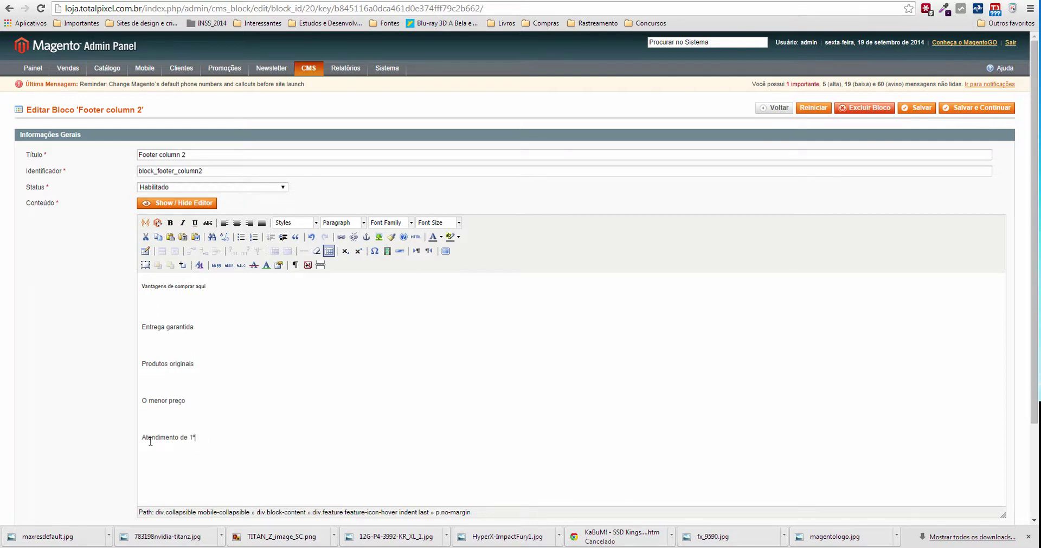
click(918, 108)
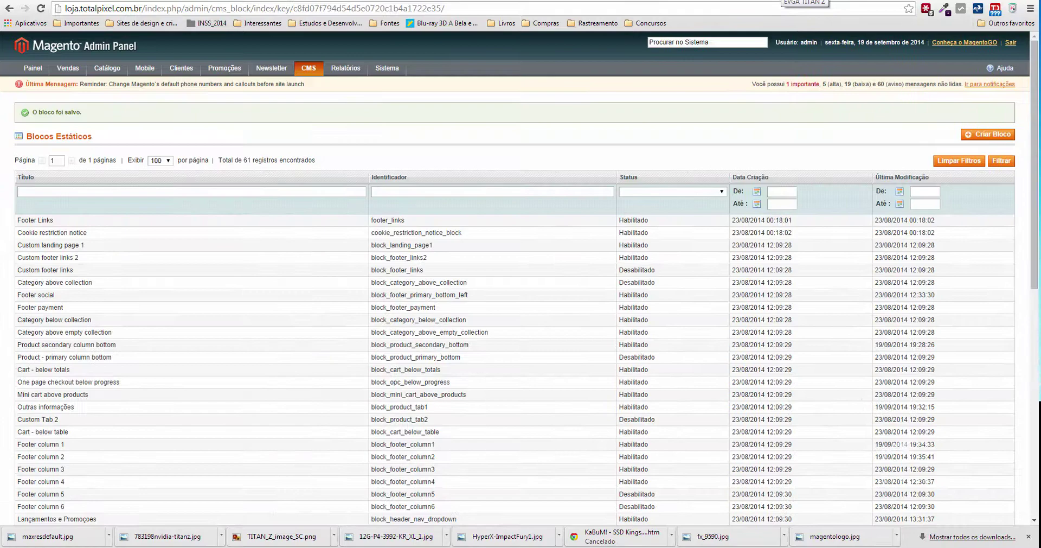
- Reload the product page and check the heading and four items of the second footer column
click(781, 0)
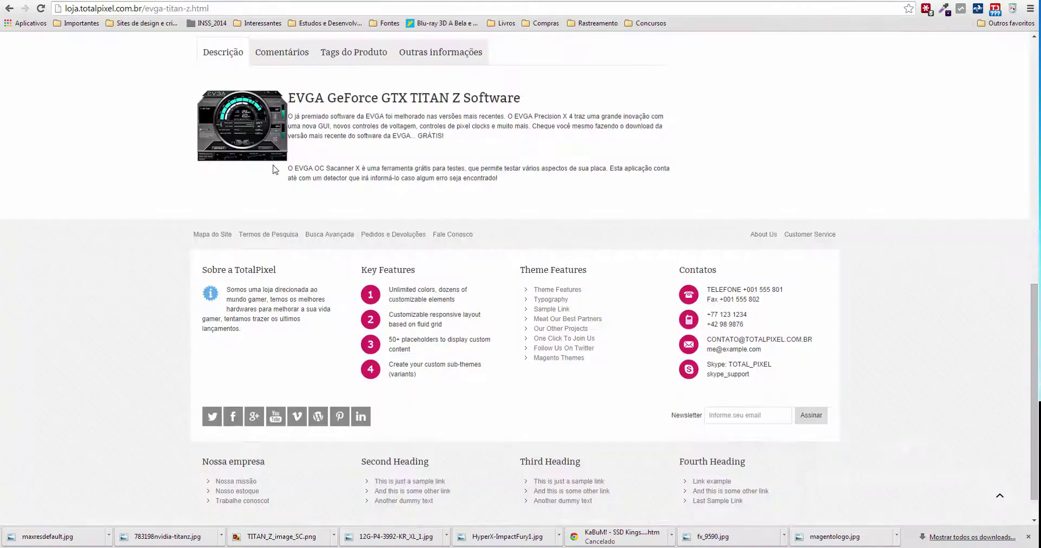
click(42, 8)
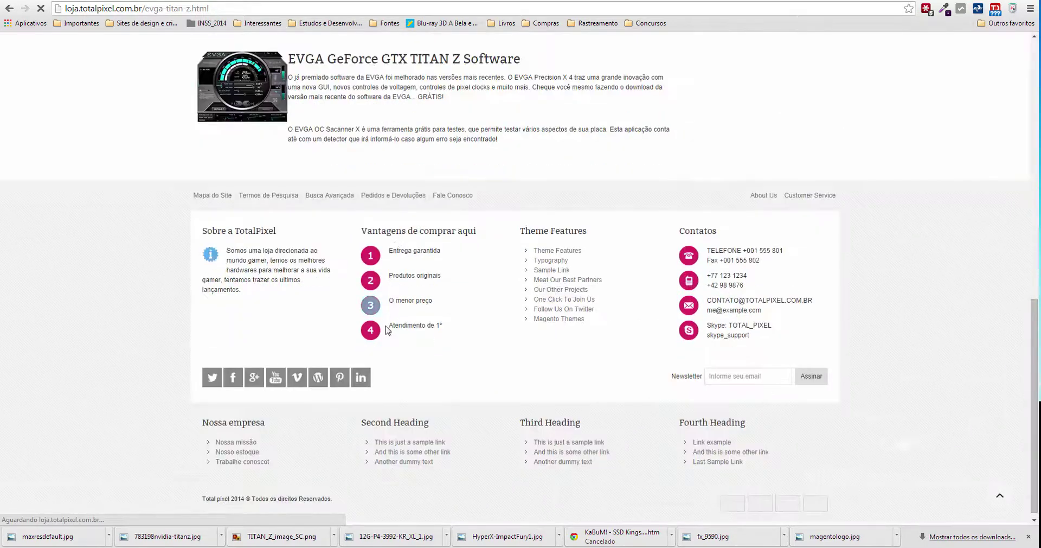
drag(441, 327, 374, 258)
click(154, 293)
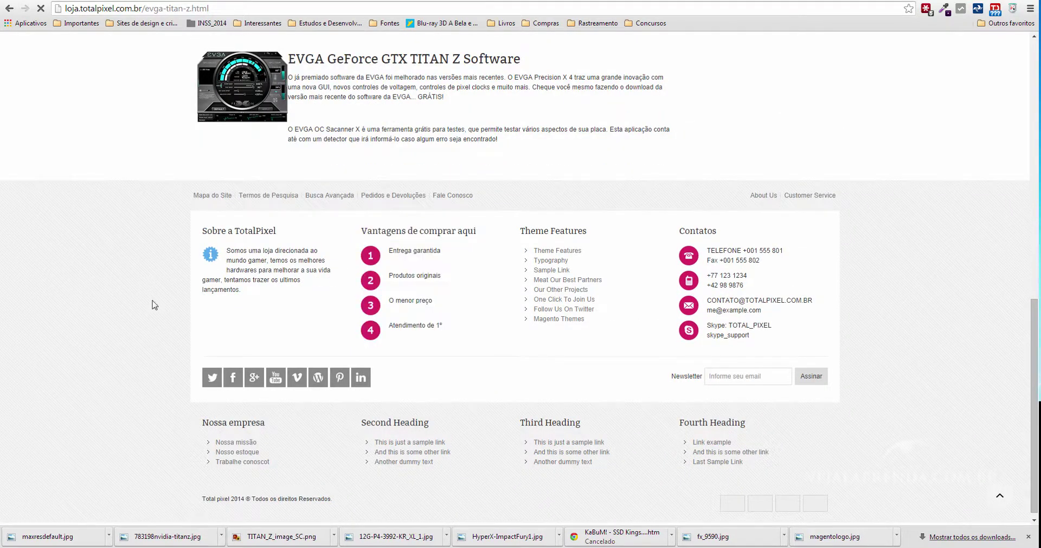
- Return to the list of static blocks and open the Footer column 4 block for editing
click(673, 1)
scroll(265, 356, down, 6)
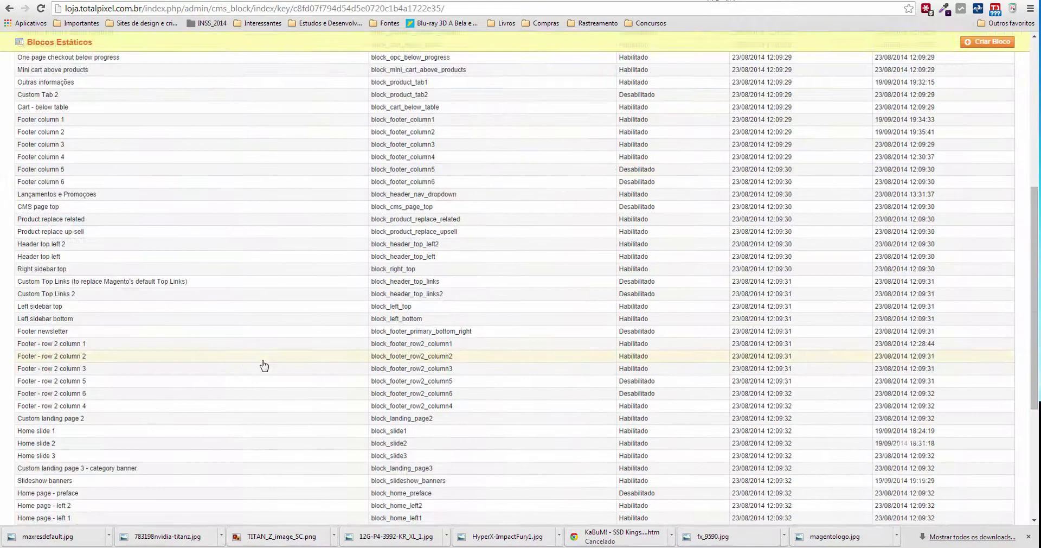
scroll(288, 323, up, 1)
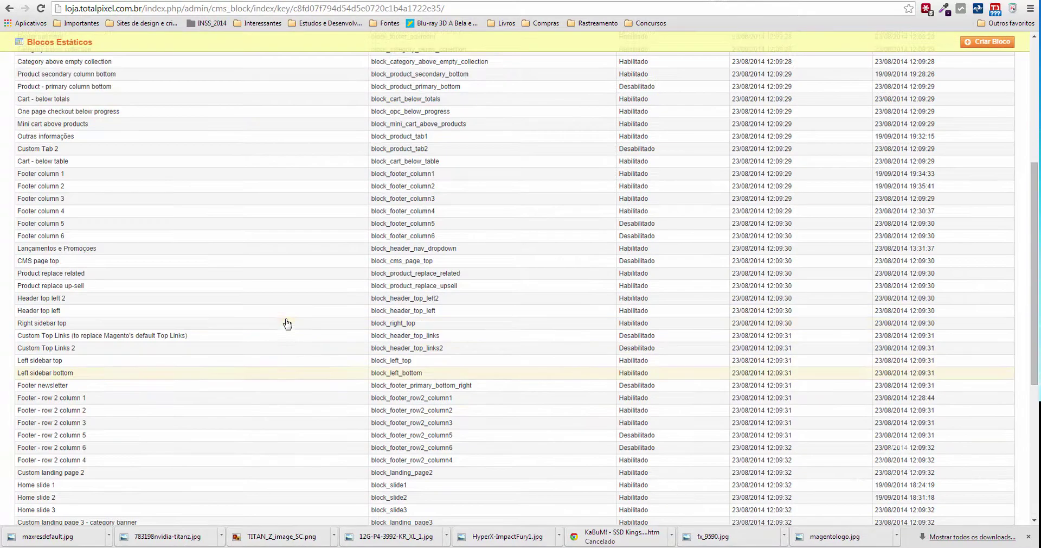
click(362, 212)
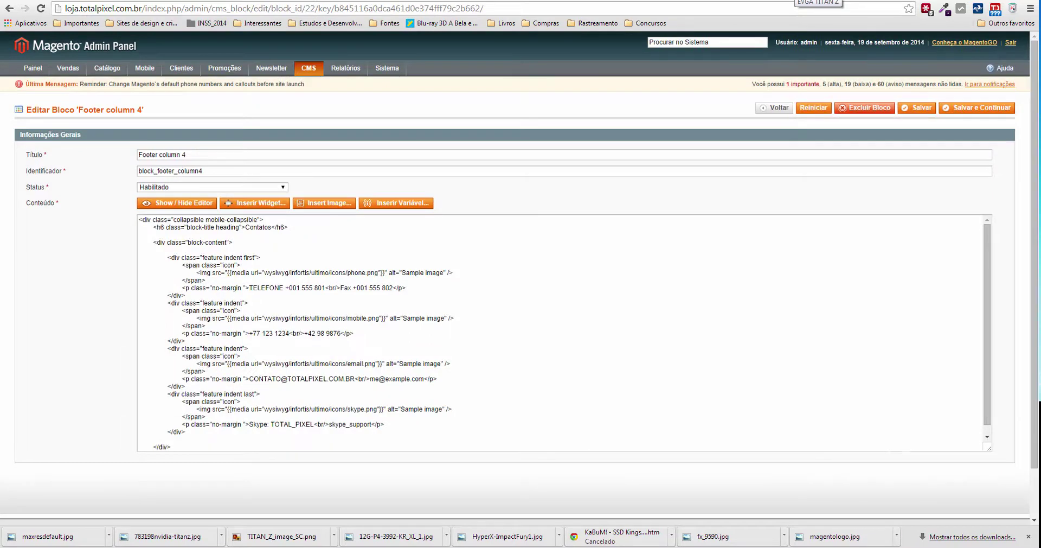
- Compare the Footer column 4 block with the Contatos column on the product page and return to the static blocks list
click(794, 1)
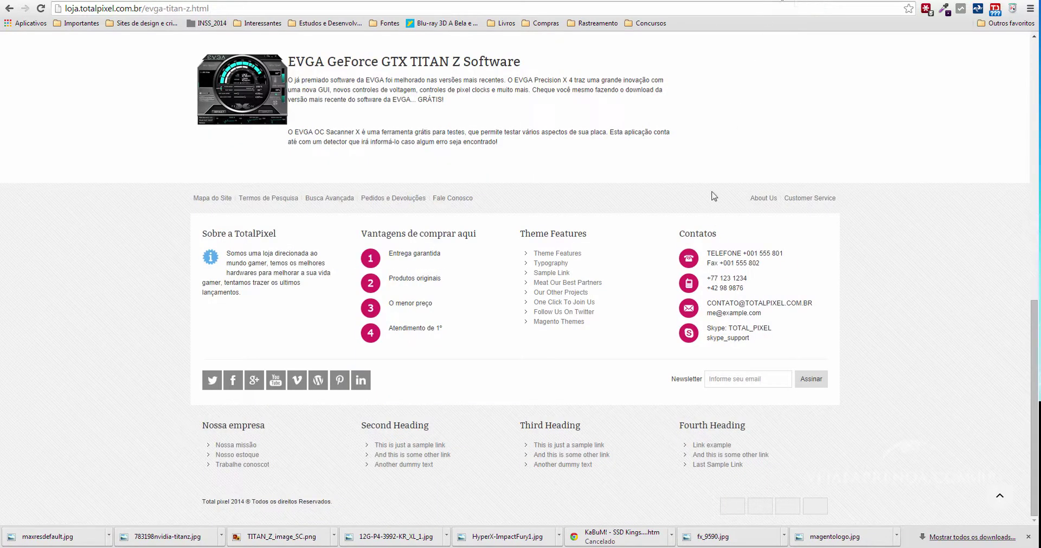
click(713, 0)
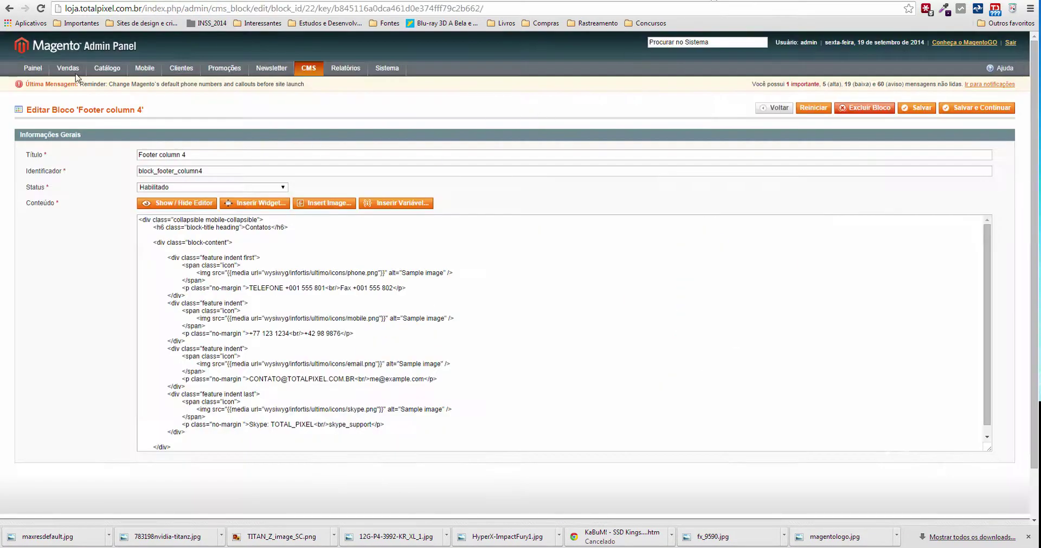
click(13, 5)
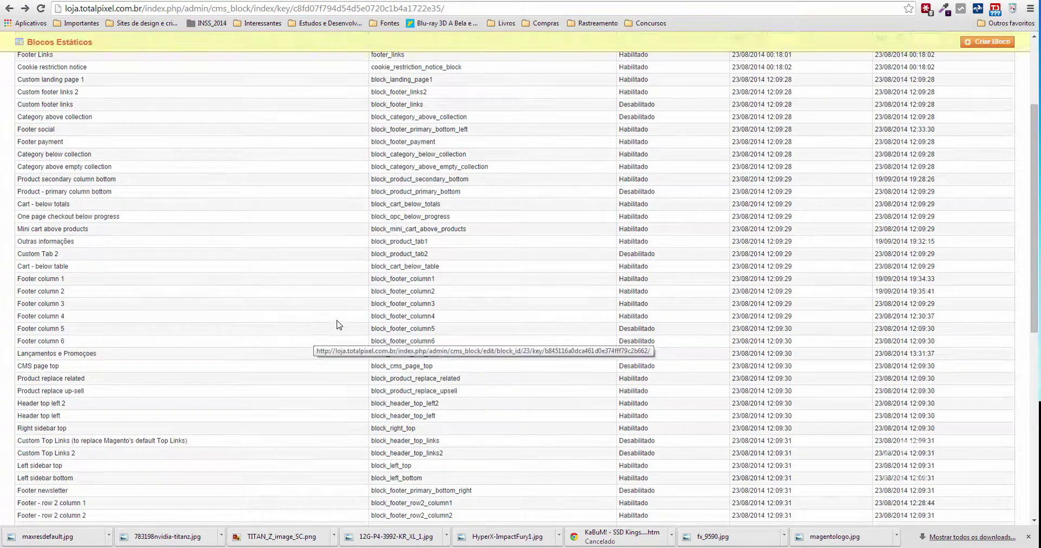
- Check the product page footer again and open the Footer column 3 block from the static blocks list
click(801, 0)
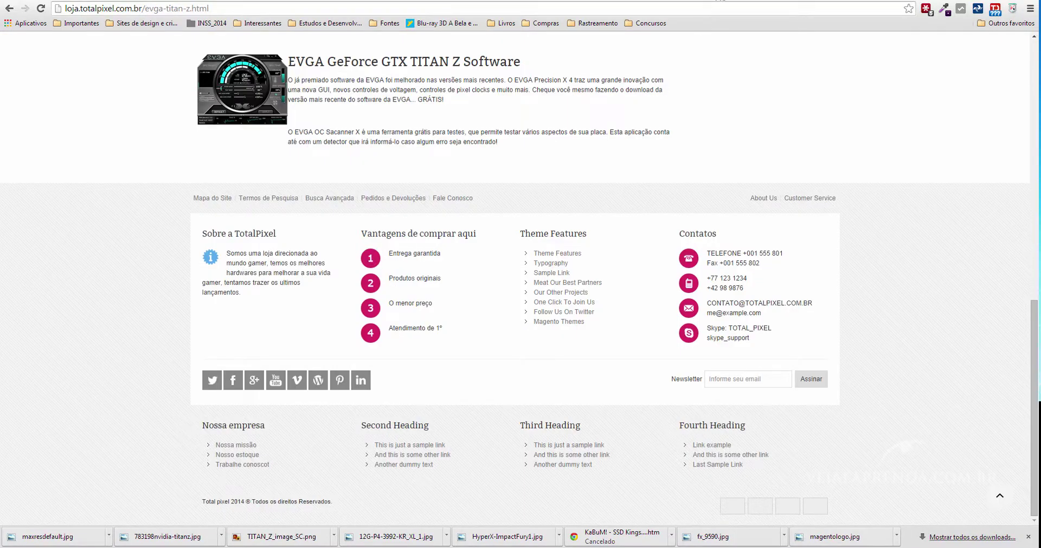
key(alt+Left)
click(428, 307)
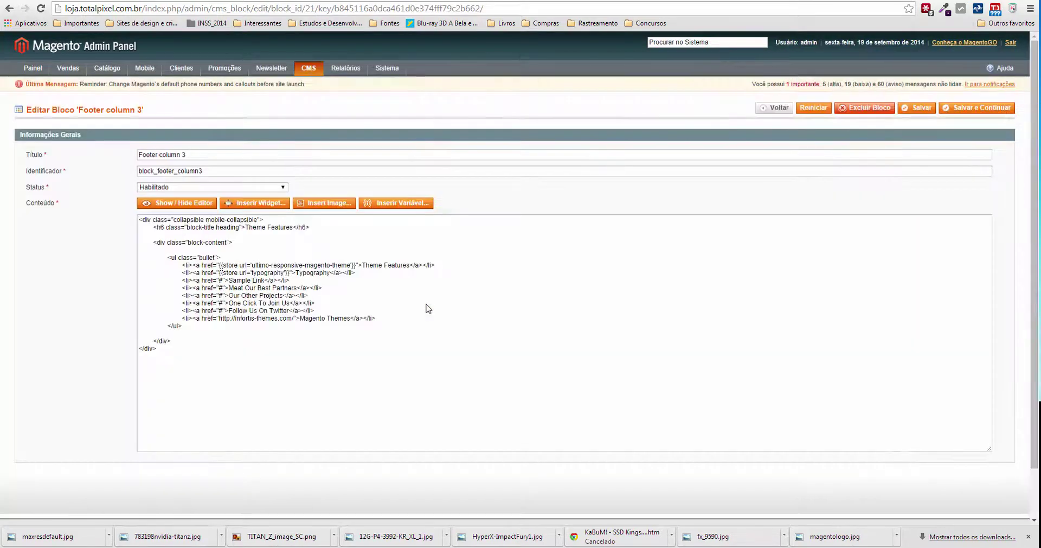
- On the product page, examine the Theme Features column, the newsletter field, the second row of footer columns and the payment image area
click(766, 0)
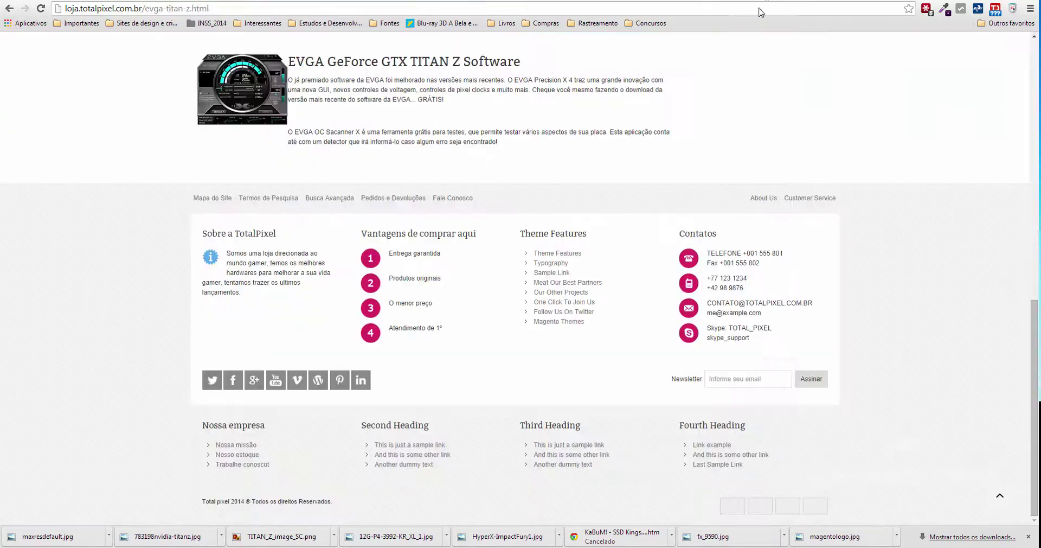
drag(531, 234, 566, 352)
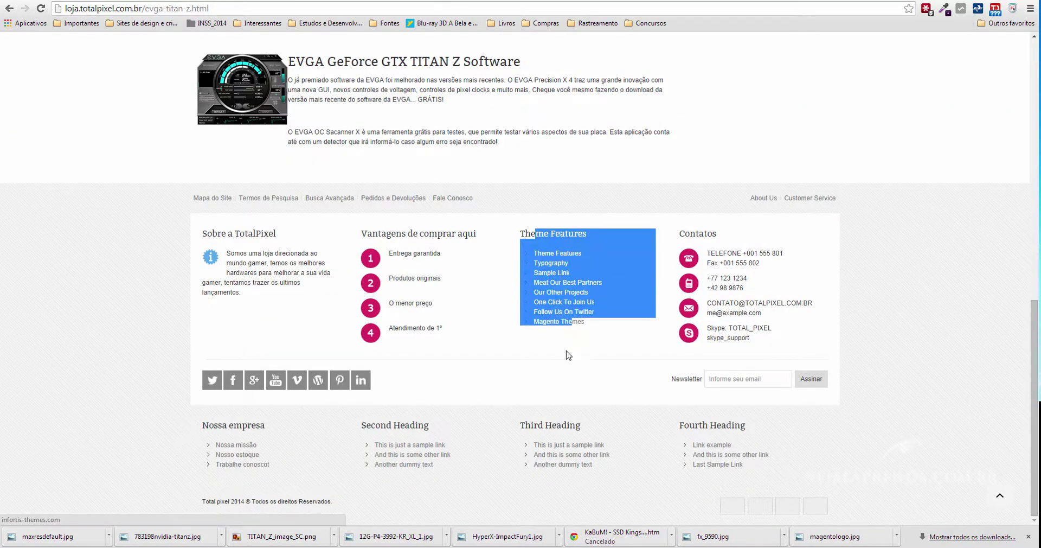
click(562, 361)
click(732, 379)
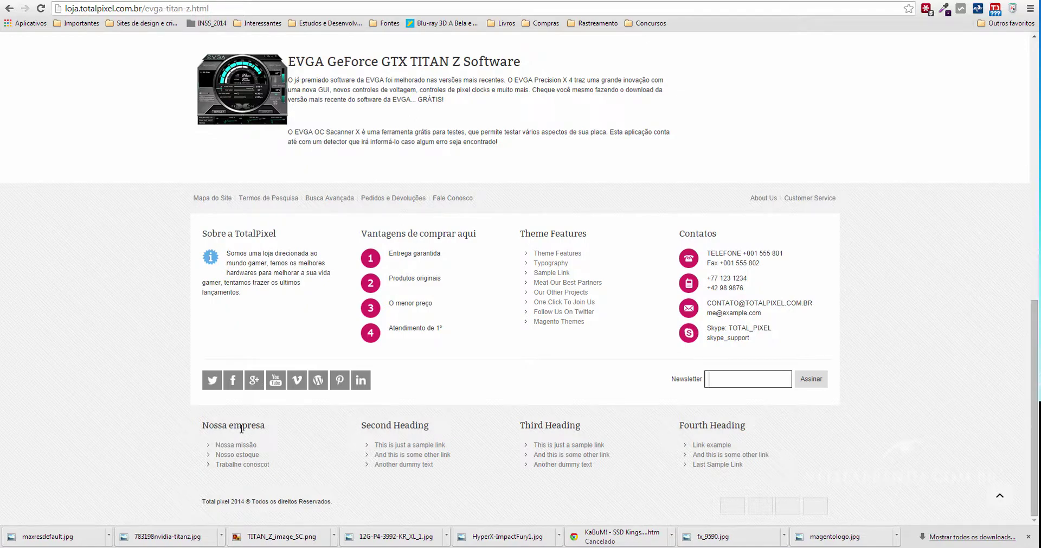
drag(223, 424, 777, 468)
click(723, 500)
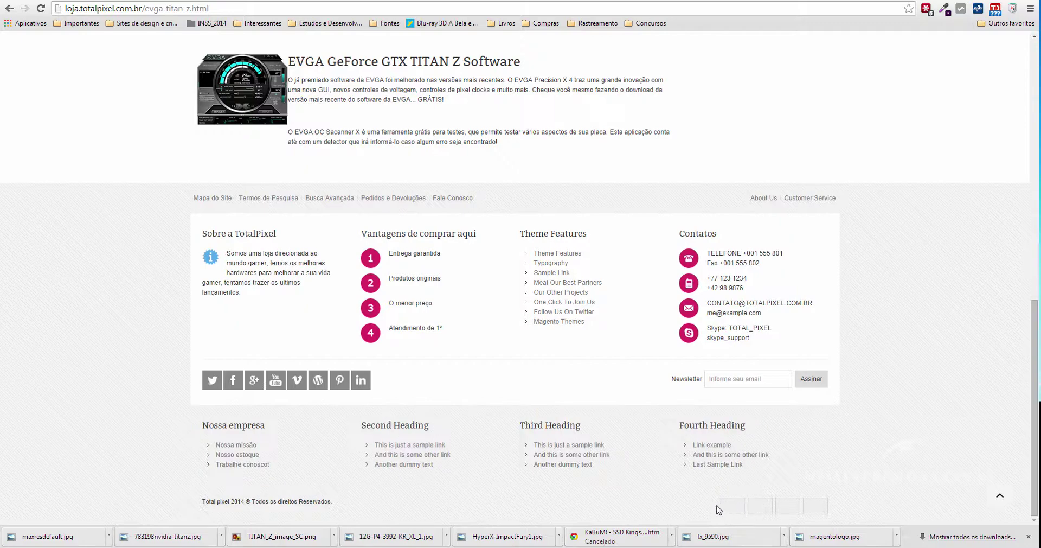